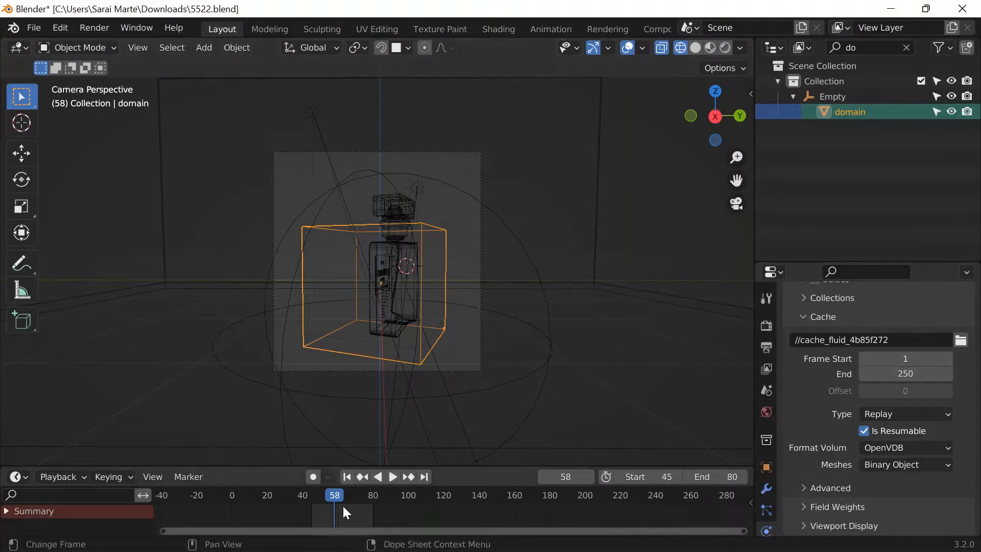
Scrub the animation to frame 73 and check the start frame of the domain's fluid cache.
drag(336, 495, 361, 520)
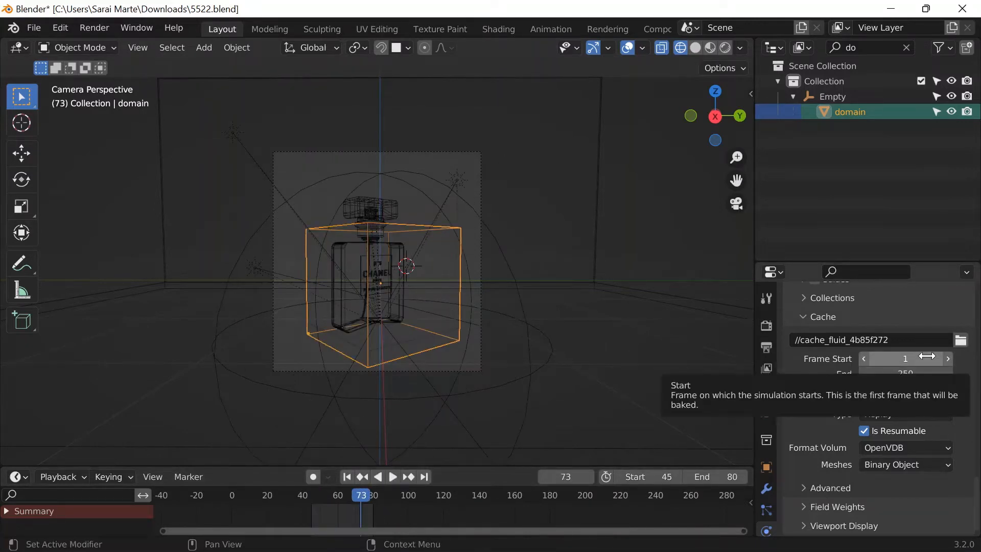
click(898, 357)
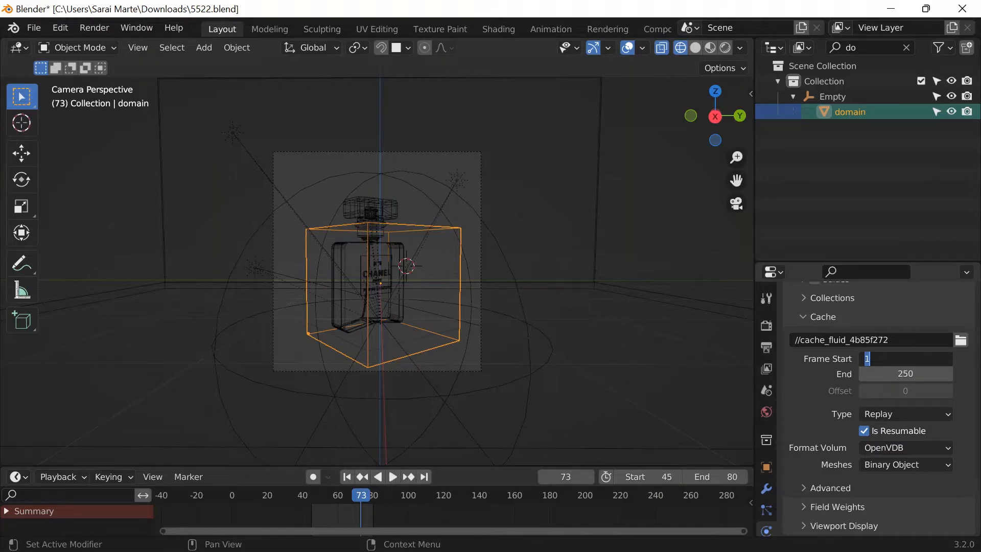
click(823, 368)
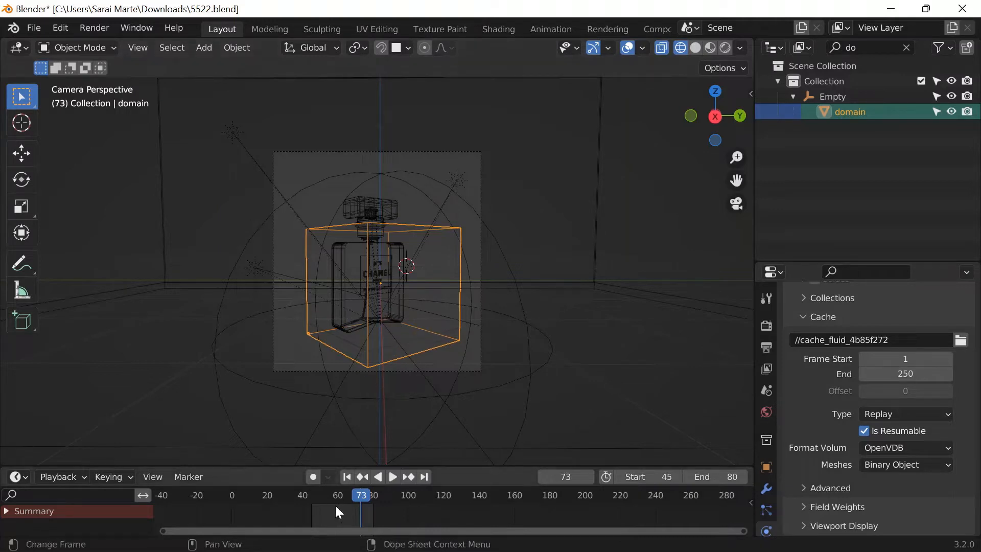
Return to frame 1 and play the animation to preview the fluid inside the bottle.
drag(363, 492, 234, 493)
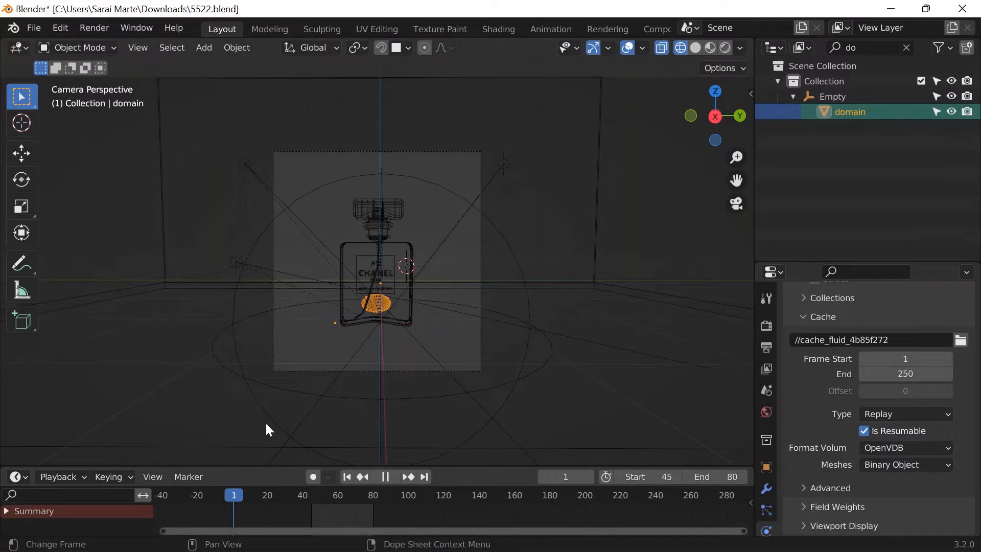
scroll(265, 424, down, 1)
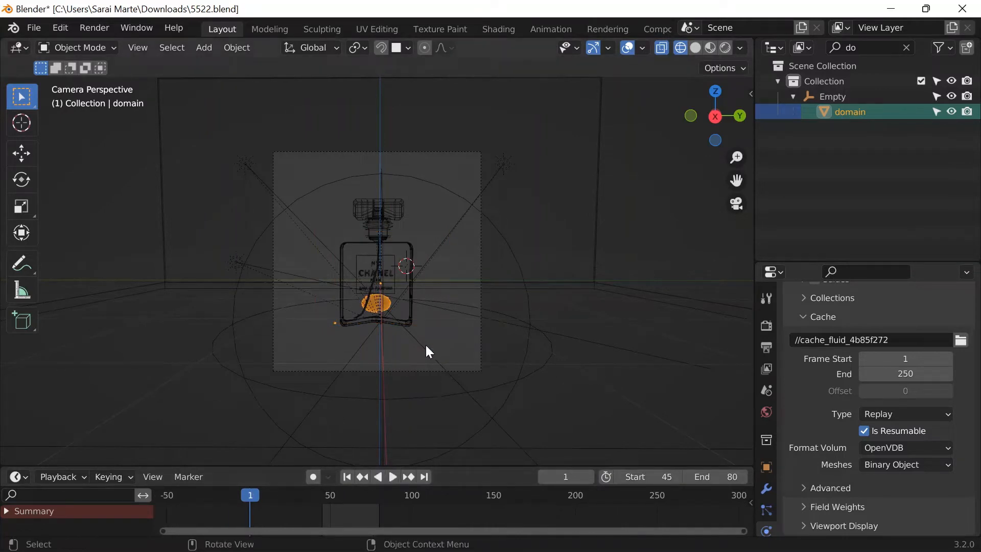
scroll(427, 347, down, 2)
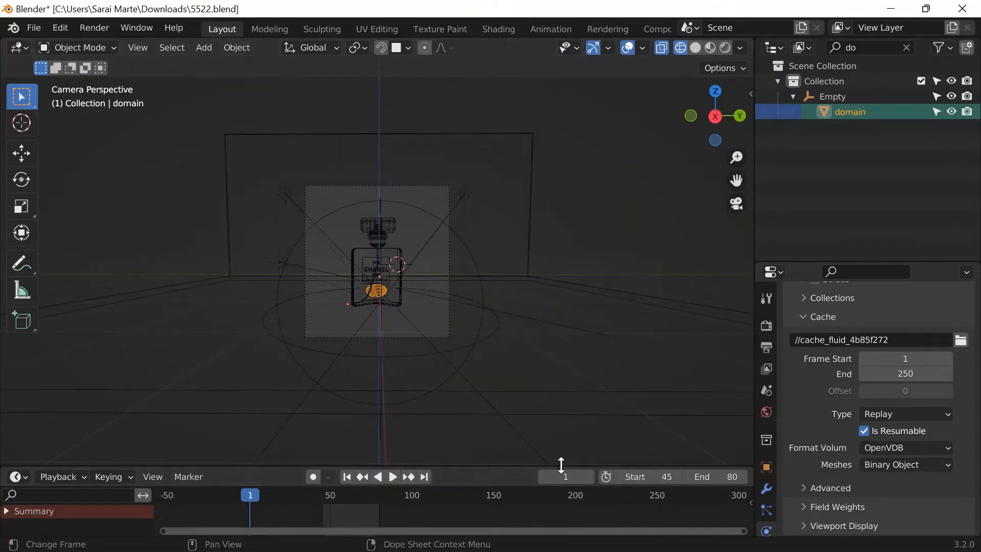
click(391, 476)
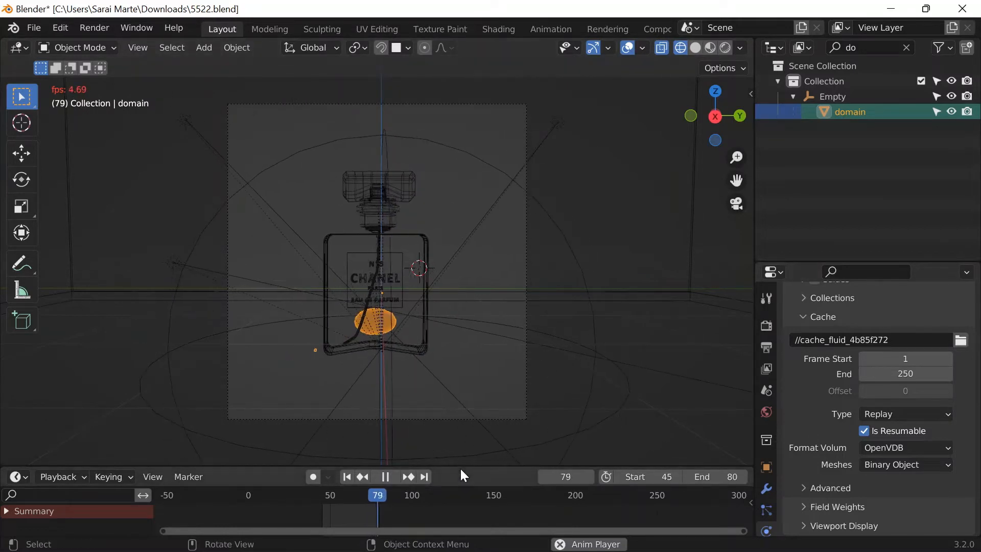
key(Escape)
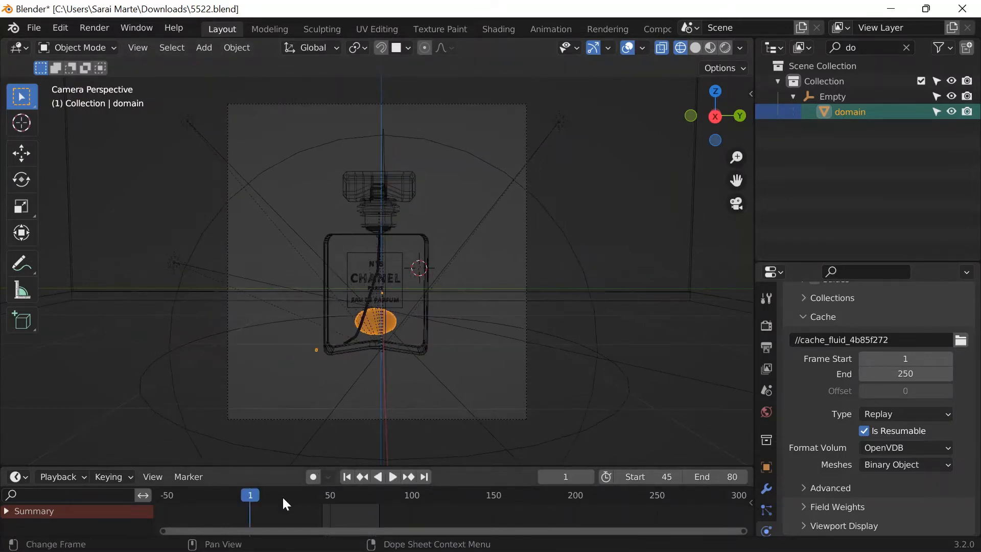
Reset the fluid cache at frame 0 by switching the domain's cache type to Modular and back to Replay.
click(546, 476)
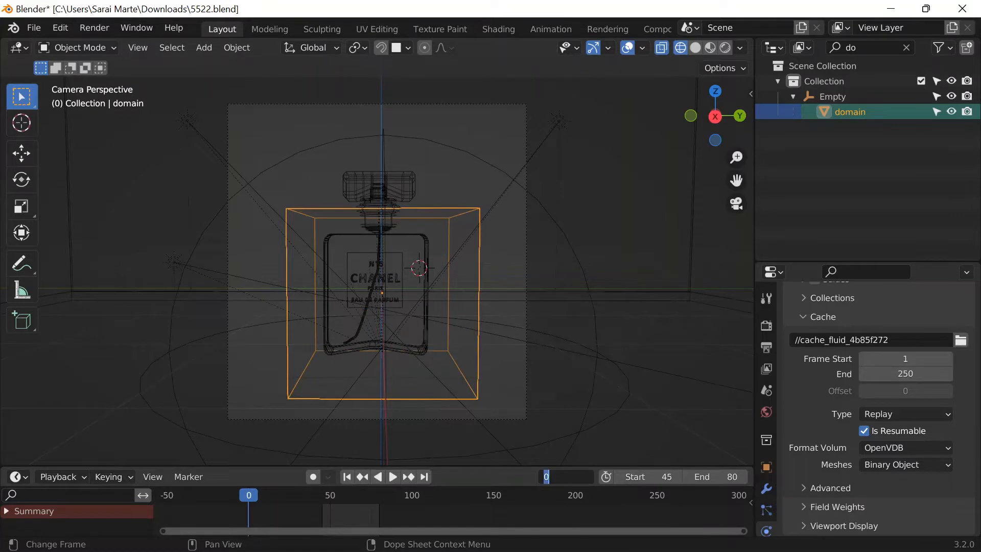
click(907, 413)
click(873, 451)
click(883, 437)
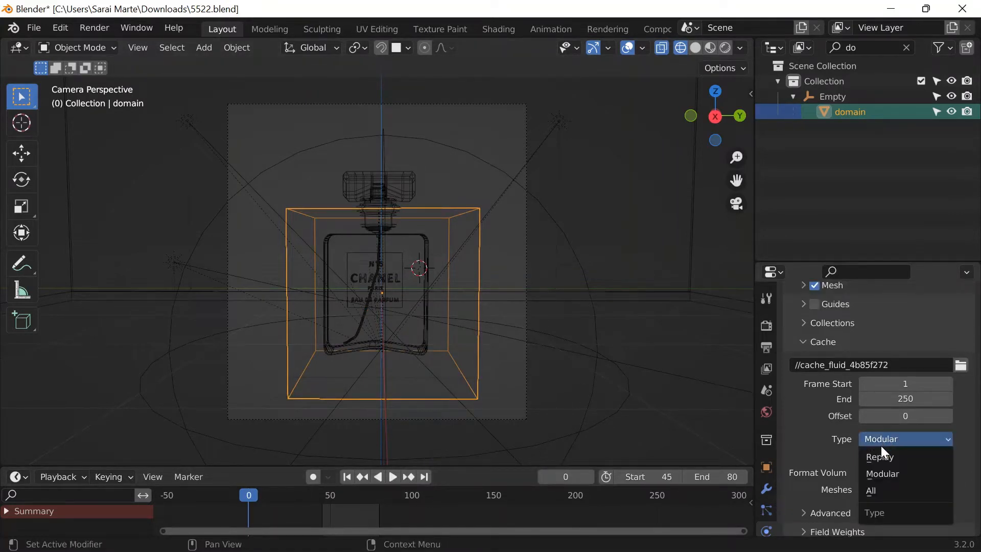
click(879, 443)
click(877, 440)
key(Return)
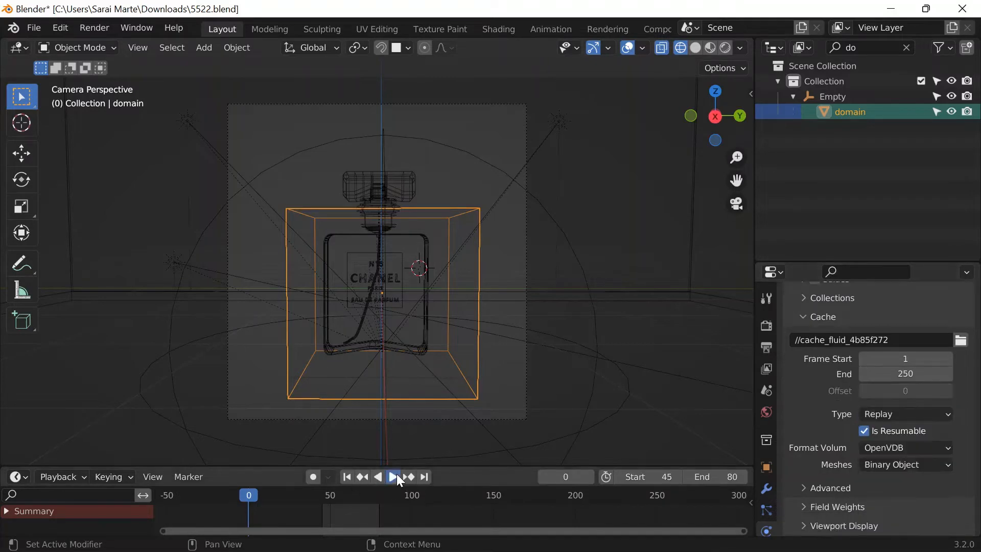
Test the playback from frame 0, cancel it, and set the scene's start frame to 1.
click(394, 475)
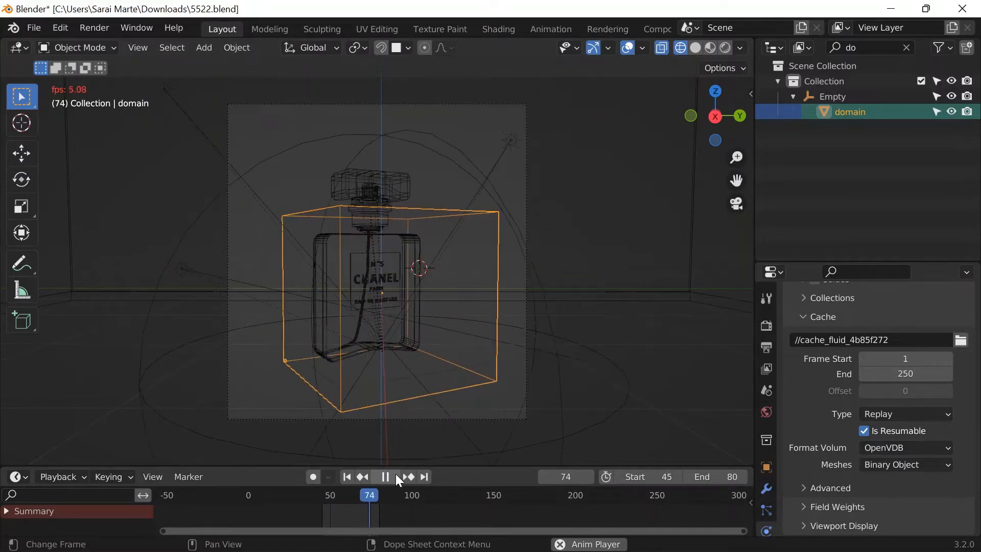
key(Escape)
double_click(648, 476)
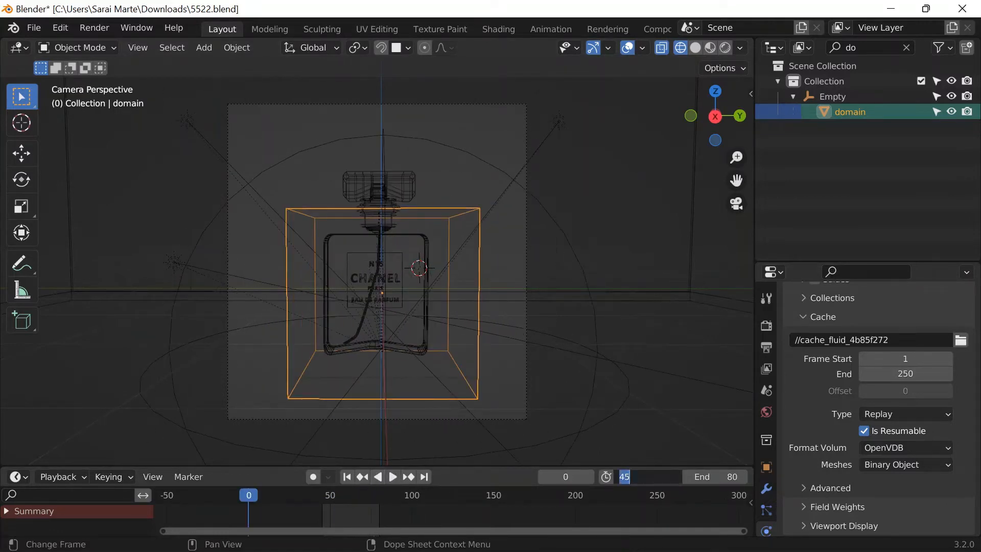
text(1)
key(Return)
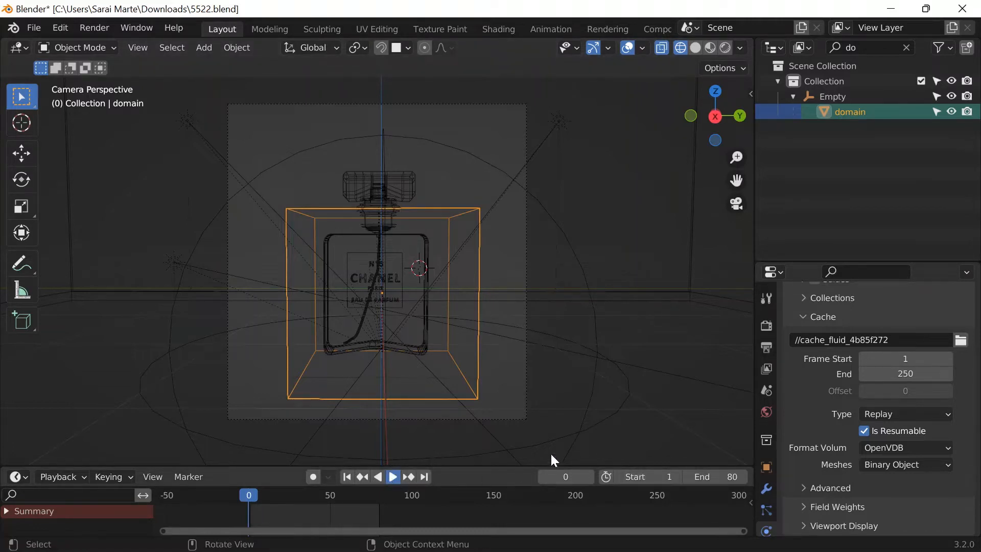
Simulate the liquid by playing from frame 0 to about frame 43, stop playback, and go to frame 32.
key(space)
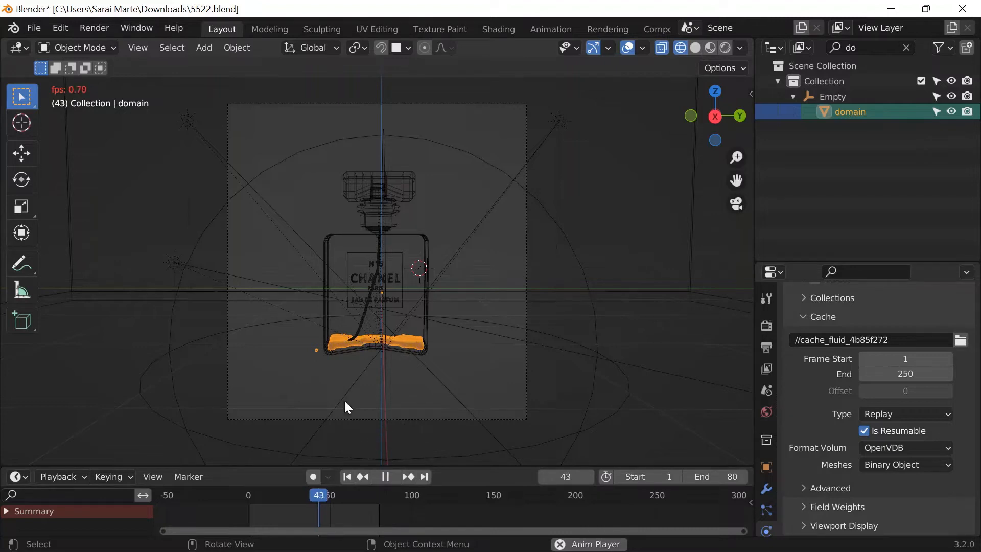
key(Escape)
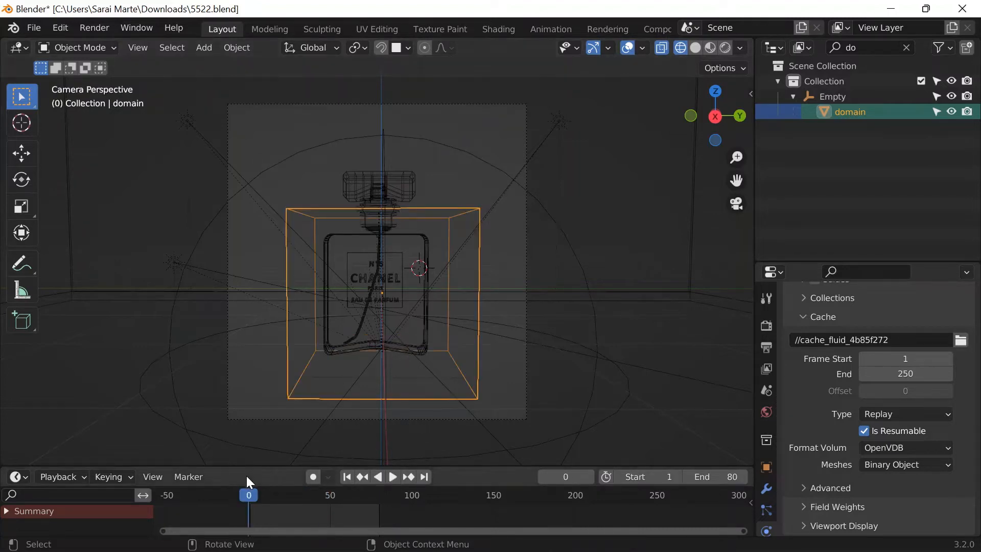
drag(250, 494, 299, 496)
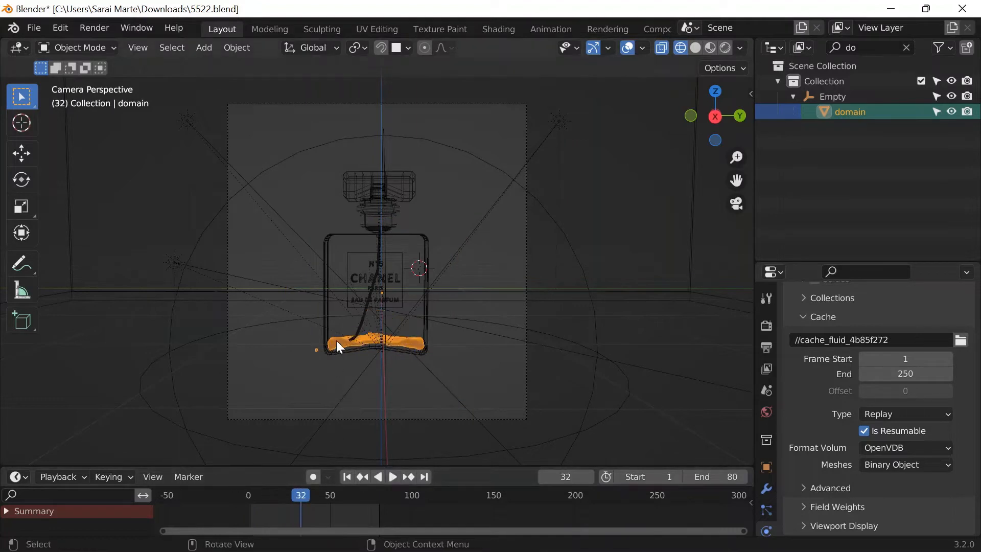
Convert the fluid domain to a mesh at frame 32 without keeping the original.
click(395, 339)
click(364, 338)
right_click(363, 338)
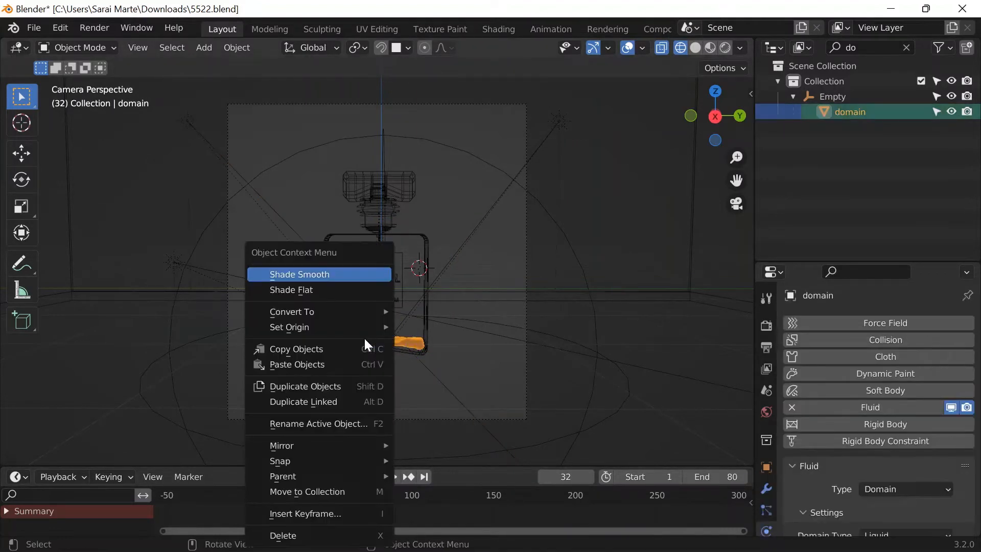
mouse_move(335, 312)
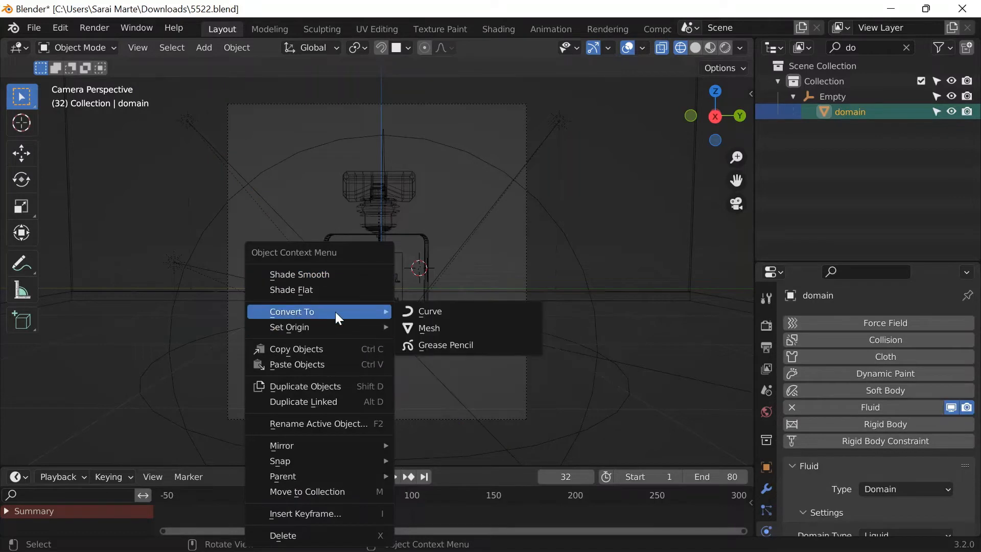
click(440, 332)
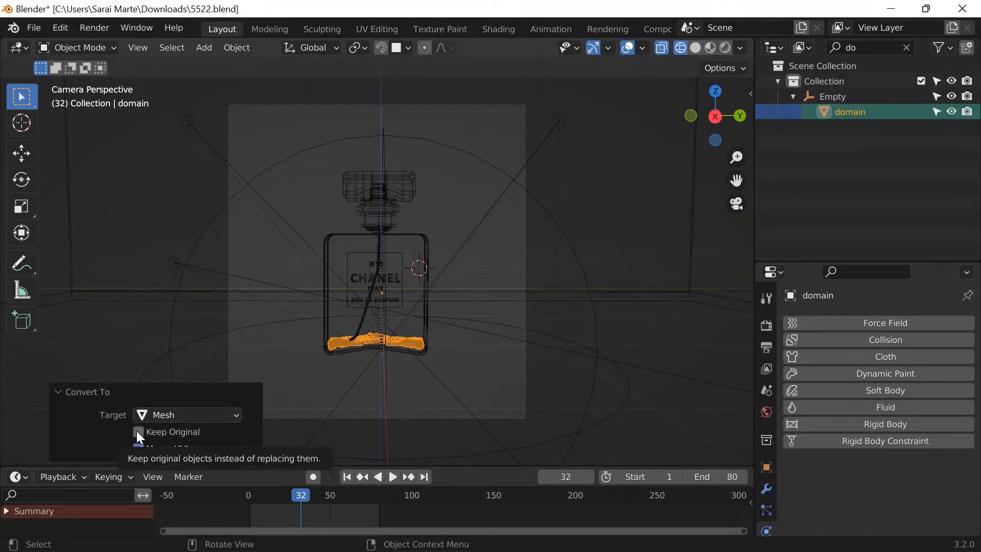
click(160, 417)
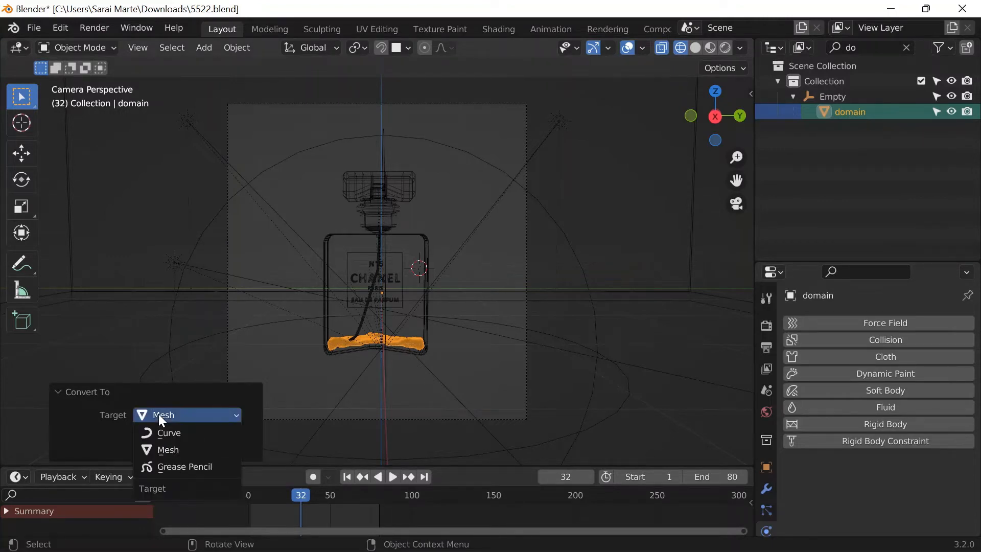
click(159, 414)
click(148, 350)
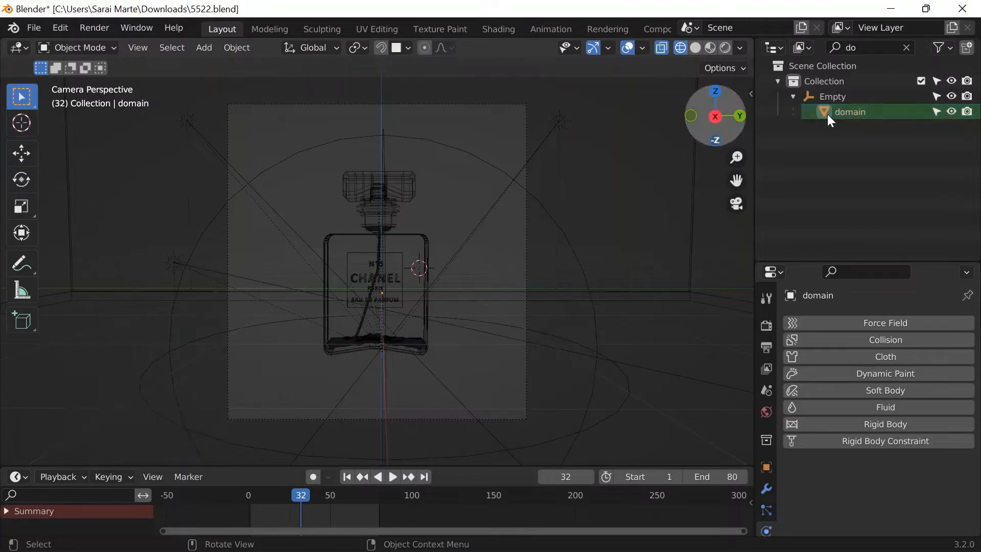
Rename the domain object to "liquid" and clear the outliner's search filter.
click(870, 111)
double_click(864, 113)
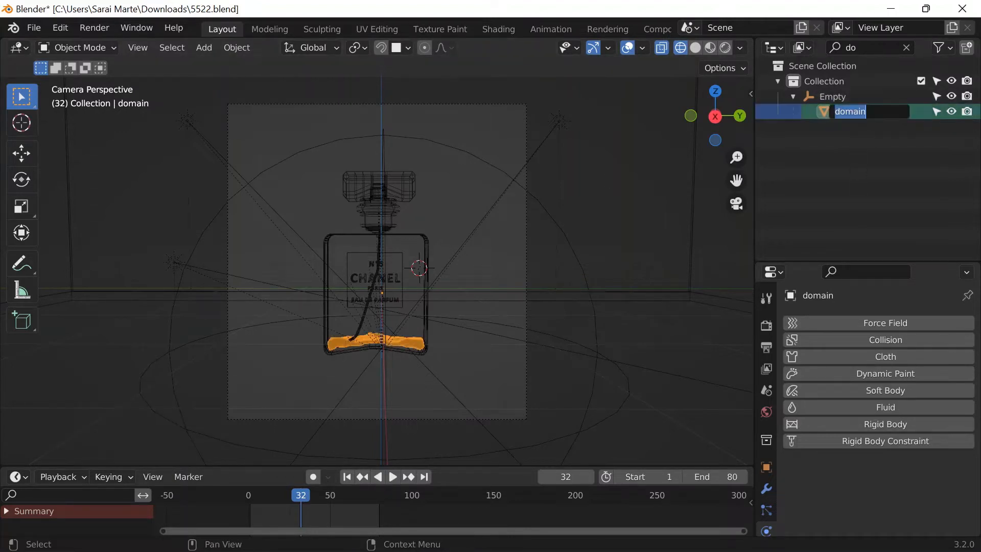
text(liquid)
key(Return)
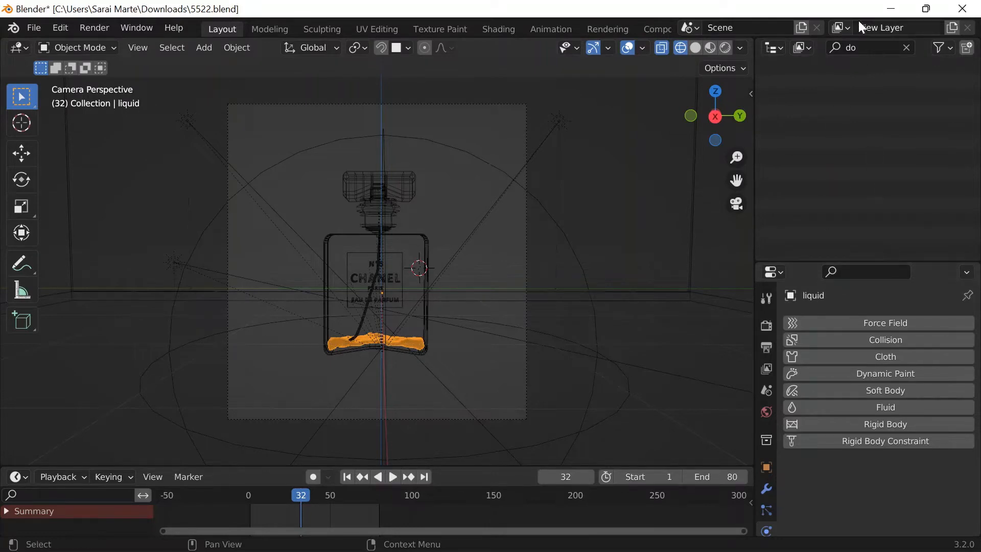
click(907, 48)
scroll(869, 153, down, 10)
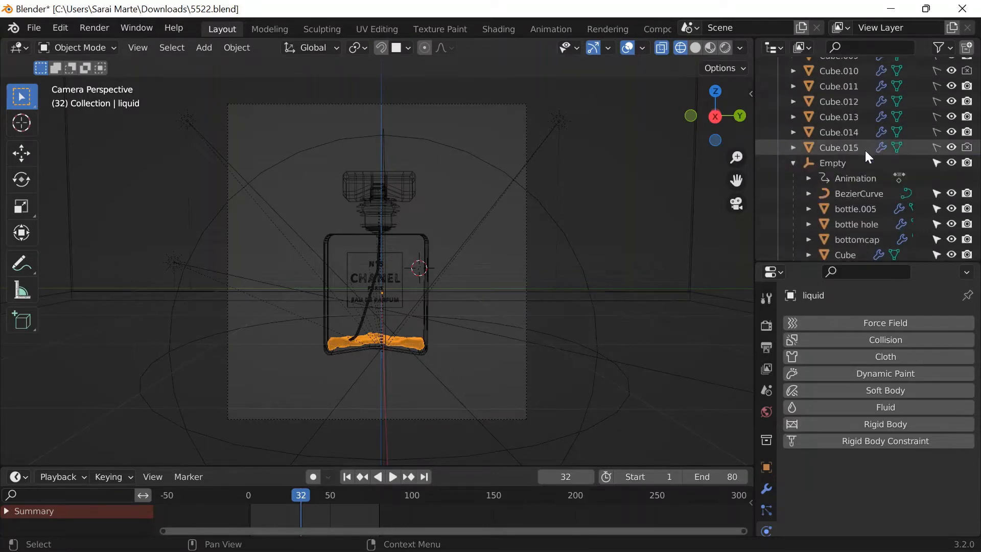
scroll(529, 347, down, 2)
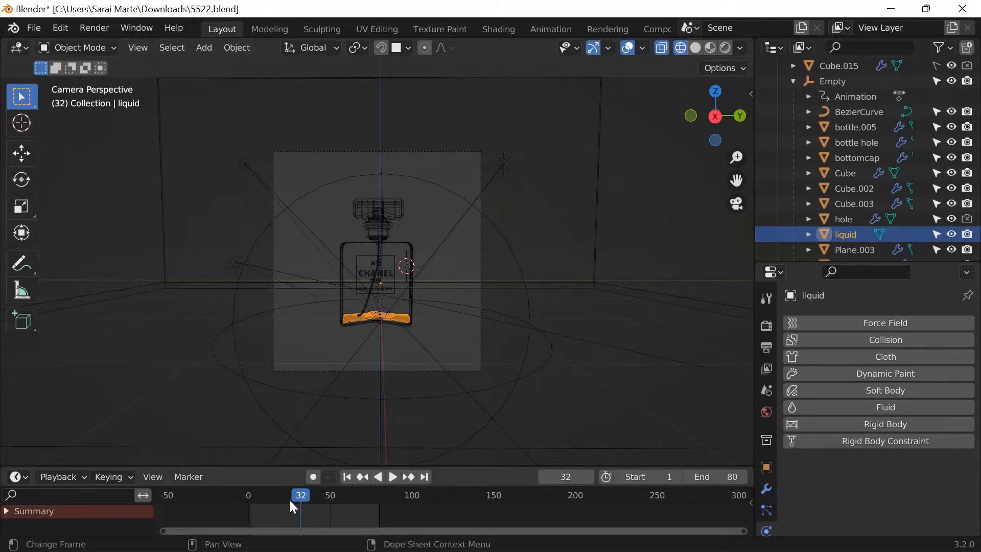
Scrub back to frame 5 to check the converted liquid and re-enter 1 as the scene's start frame.
key(space)
drag(279, 496, 257, 520)
key(space)
double_click(648, 476)
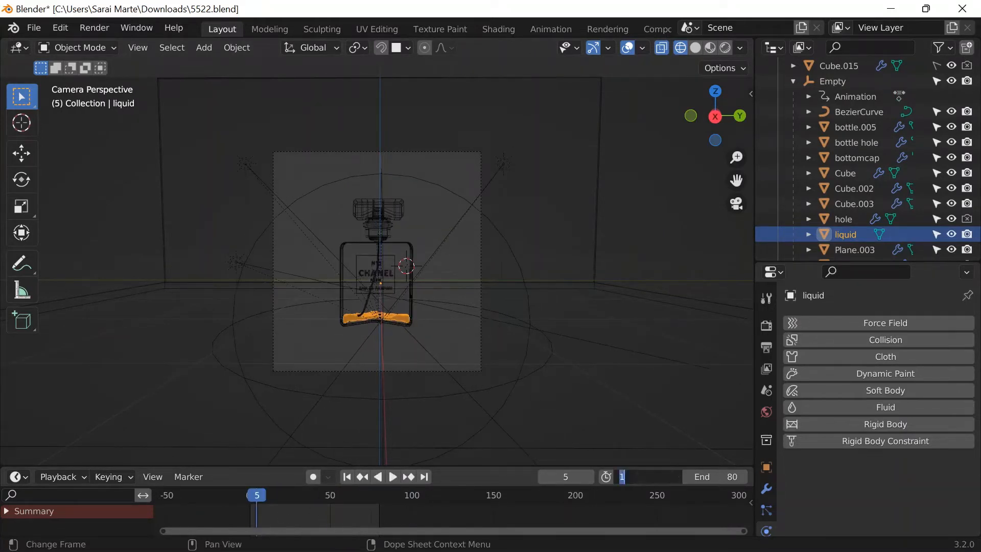
text(1)
key(Return)
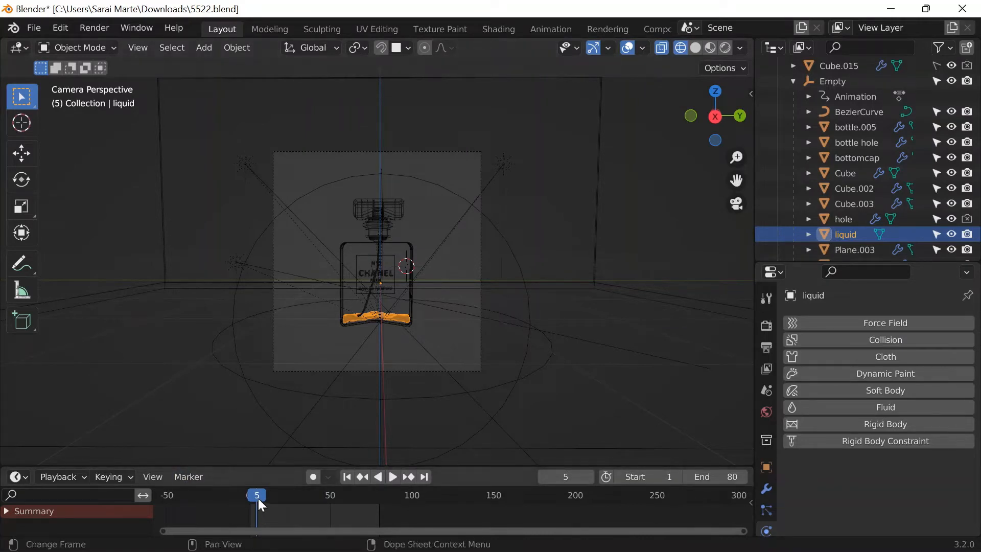
Check the liquid mesh during playback and set the scene's end frame to 35.
key(space)
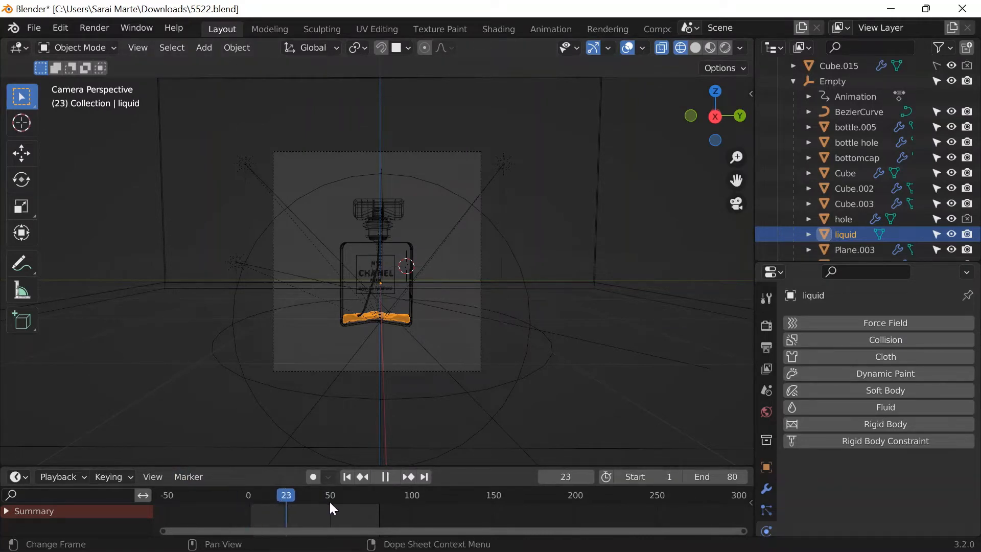
key(space)
click(680, 492)
double_click(715, 477)
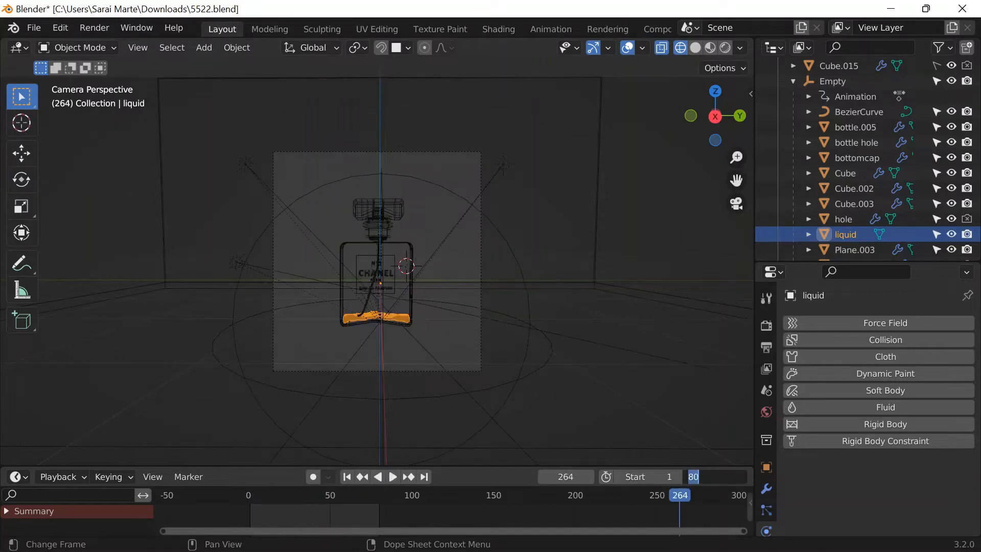
text(35)
key(Return)
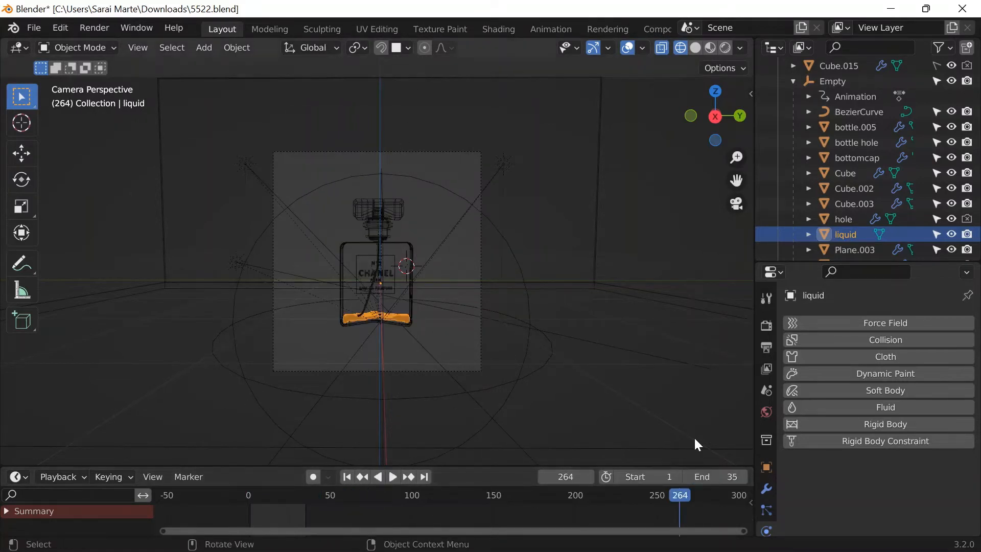
Preview the shortened frame range, stop playback, and return to frame 0.
key(space)
drag(687, 494, 238, 511)
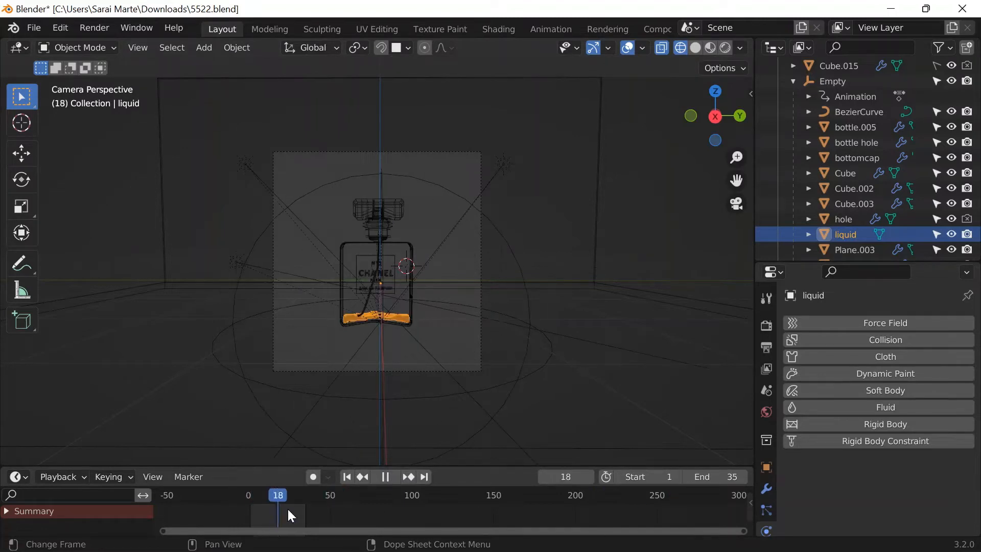
click(248, 510)
key(space)
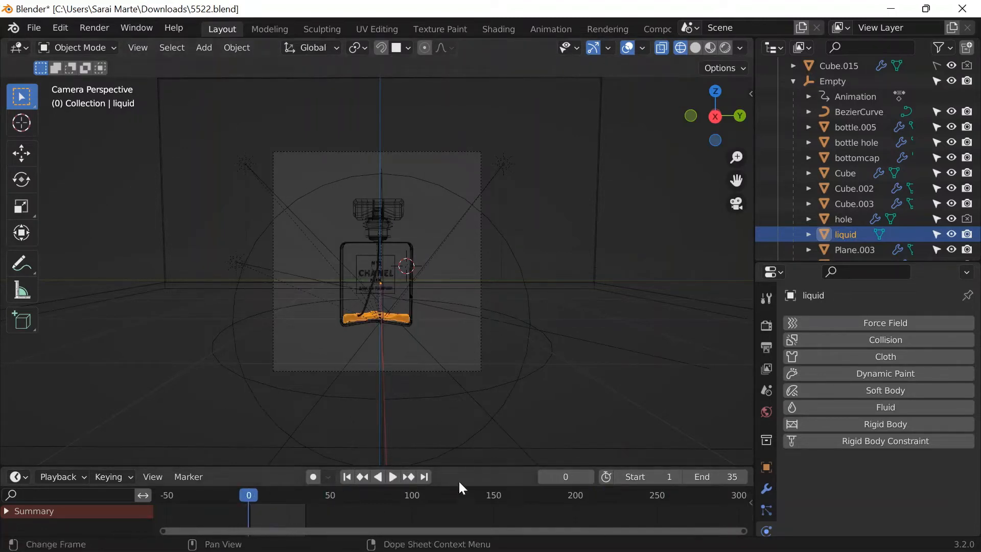
Enlarge the timeline area and display the liquid object's transform properties.
drag(455, 466, 477, 359)
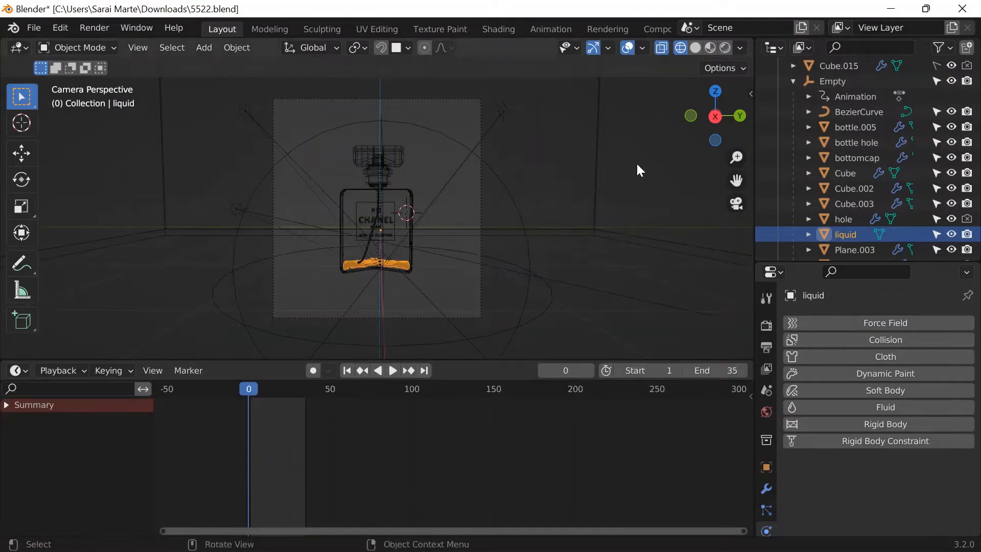
click(750, 94)
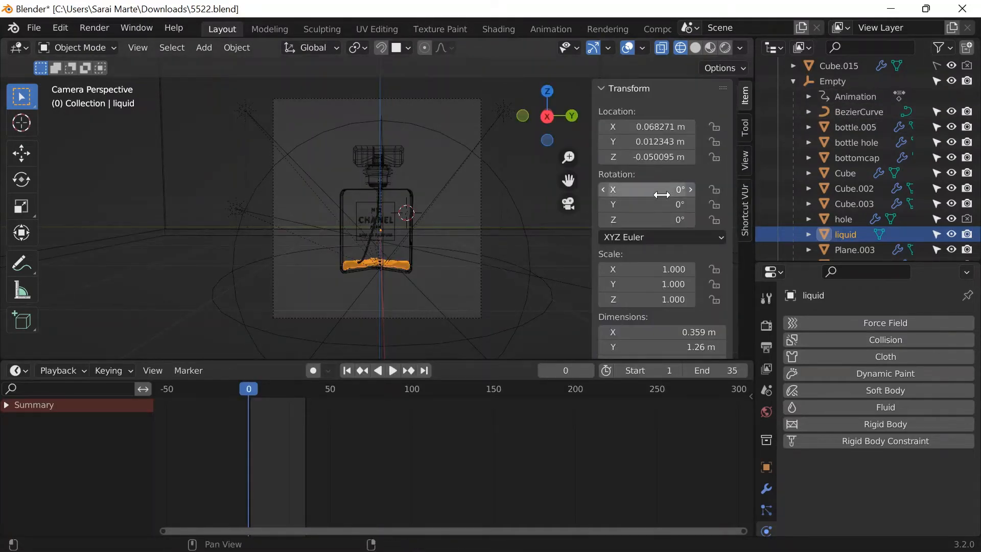
Select the Empty and delete its keyframes at frame 45 and beyond.
click(420, 126)
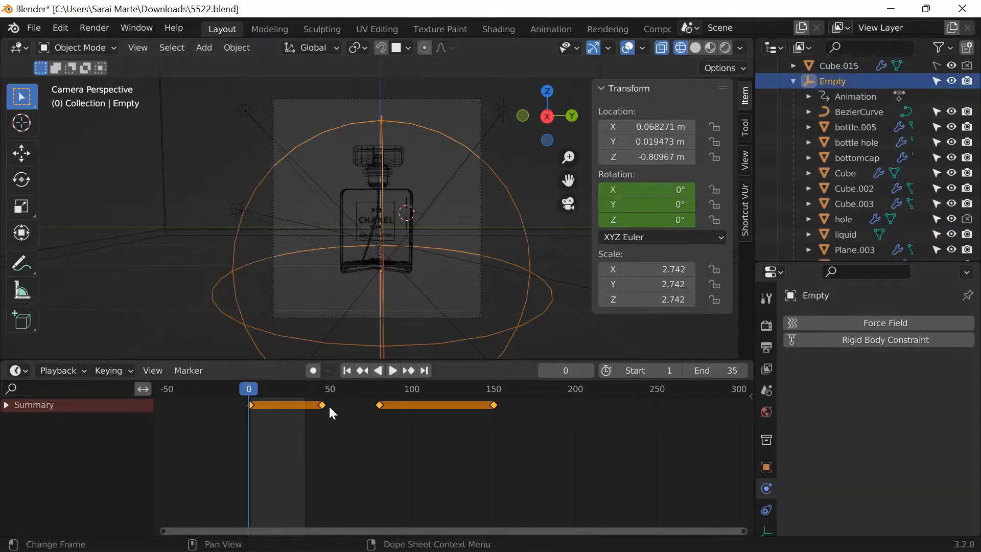
click(385, 404)
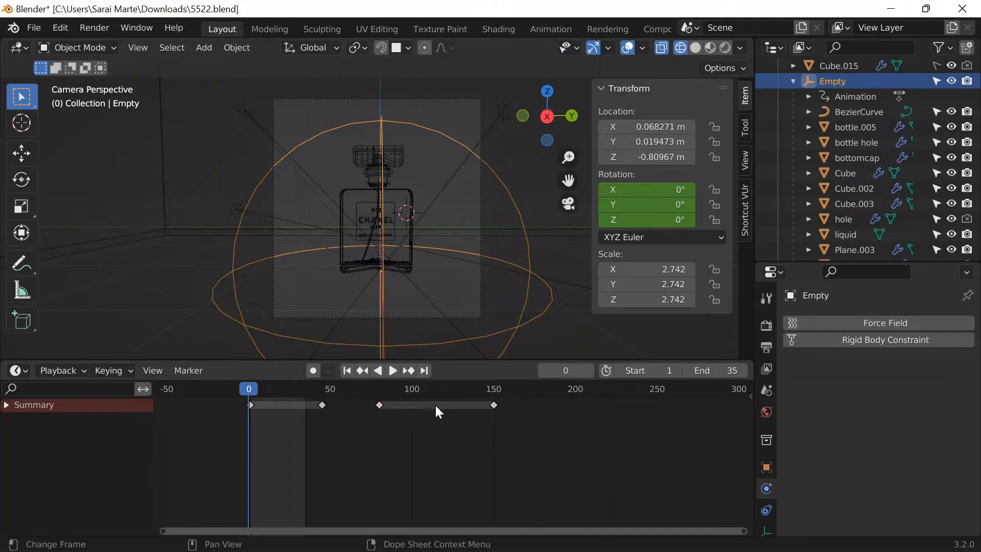
key(x)
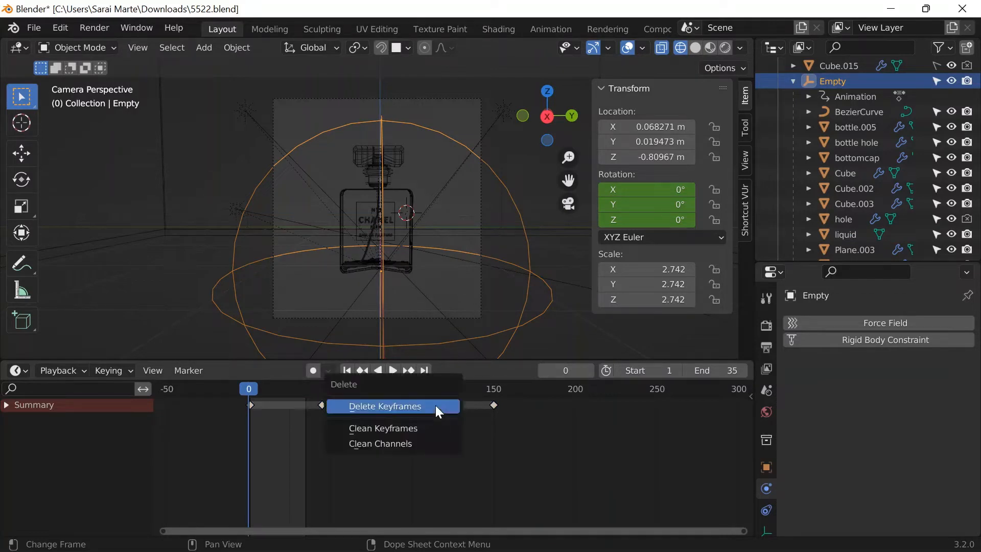
click(435, 405)
key(a)
key(x)
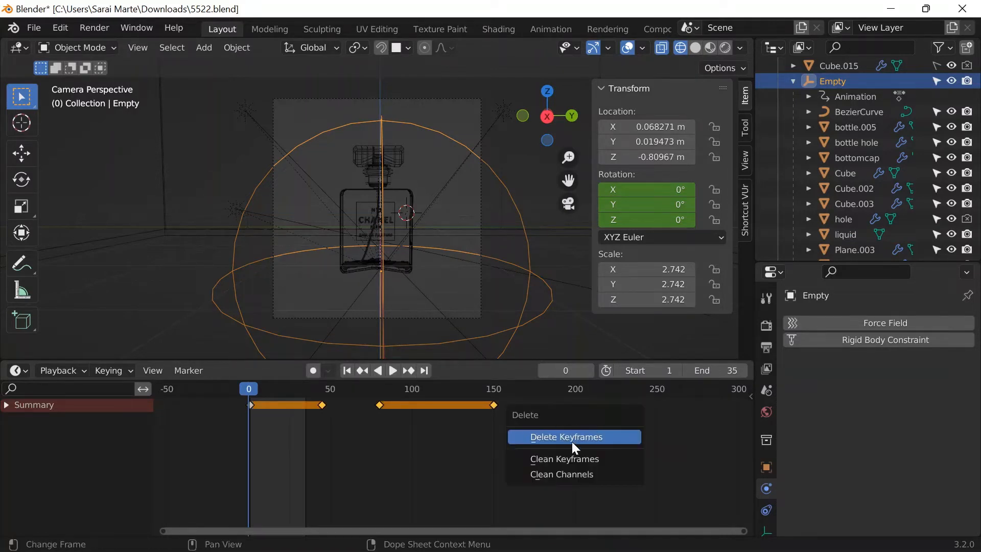
click(548, 433)
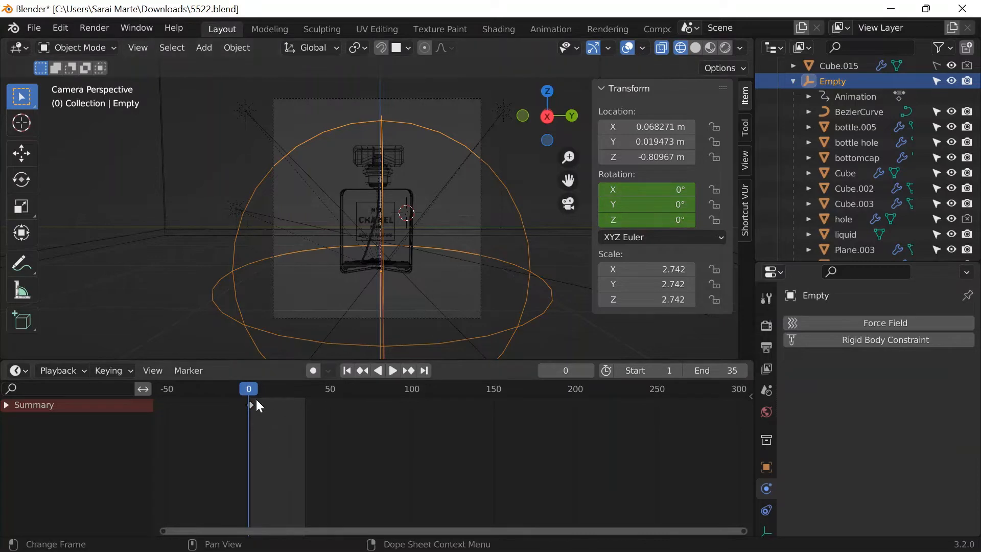
Delete the Empty's remaining rotation keyframe near the start of the timeline.
key(Return)
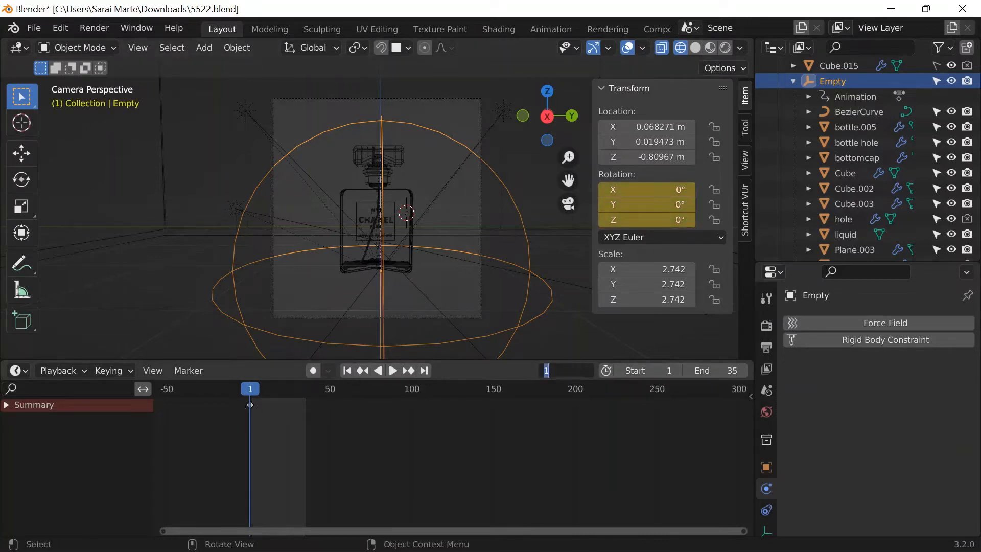
text(0)
key(Return)
key(x)
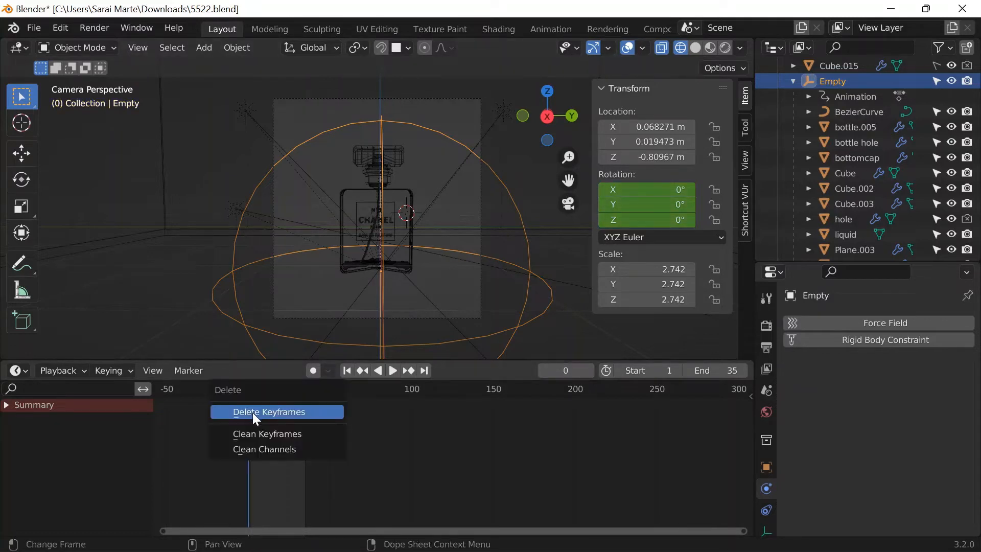
click(253, 412)
key(x)
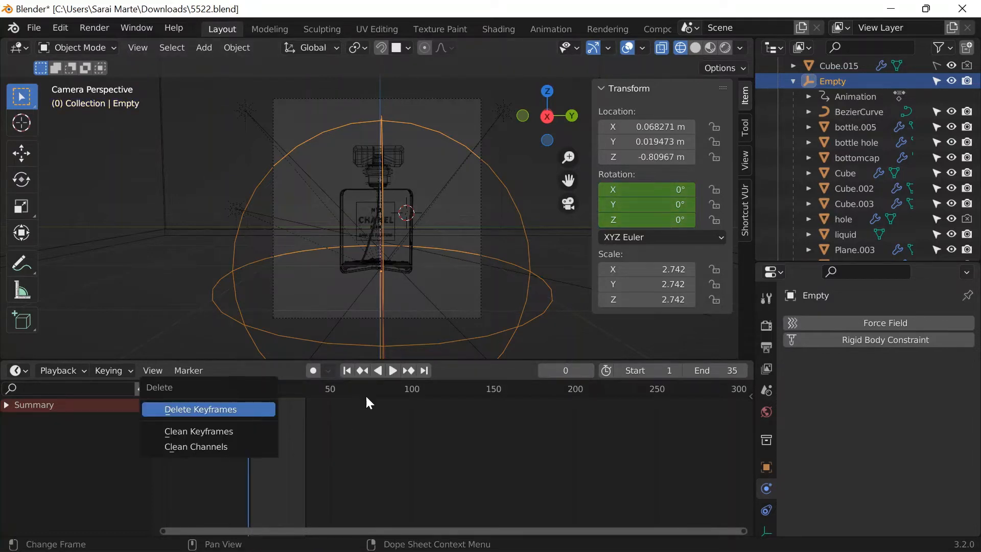
key(Return)
Go to frame 1 and insert a rotation keyframe on the Empty at 0° on all axes.
click(552, 373)
text(1)
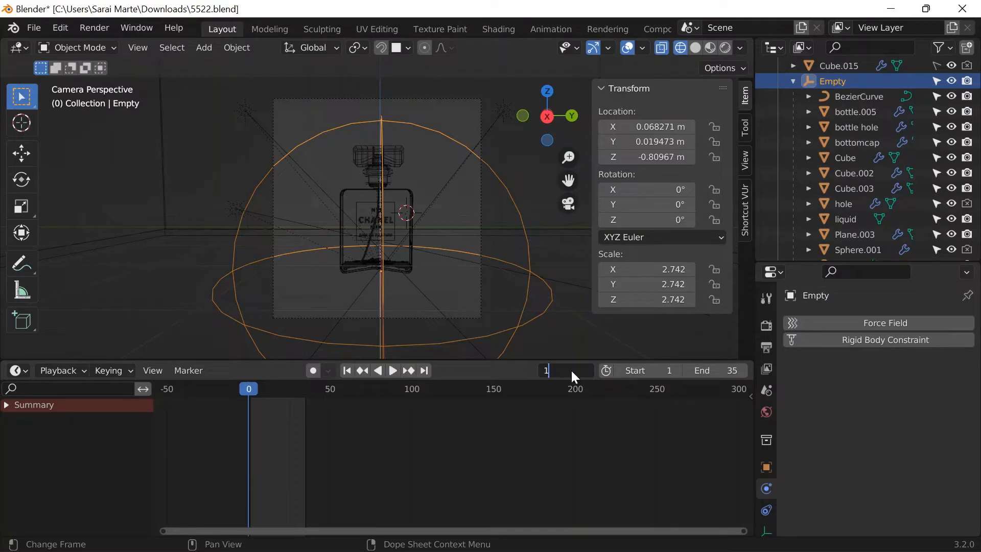
key(Return)
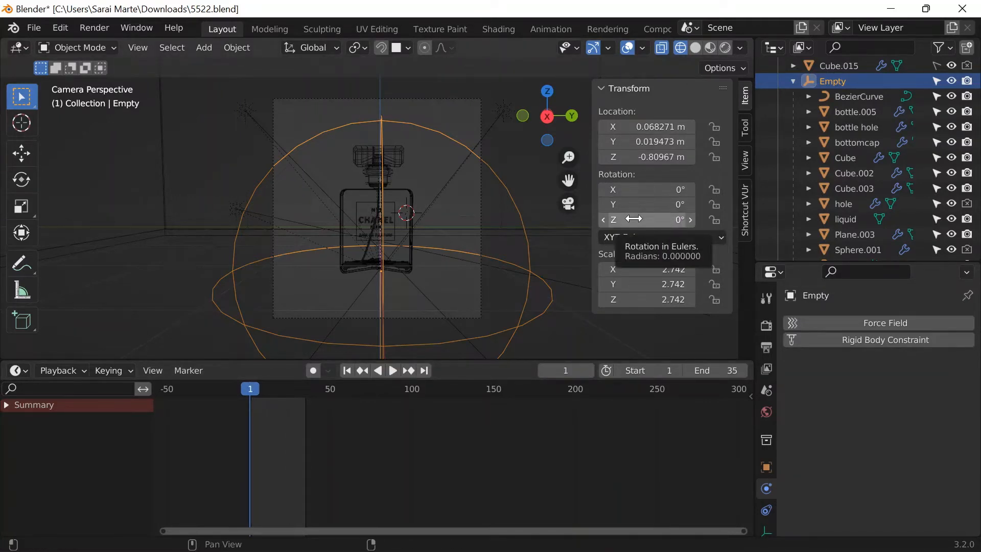
key(i)
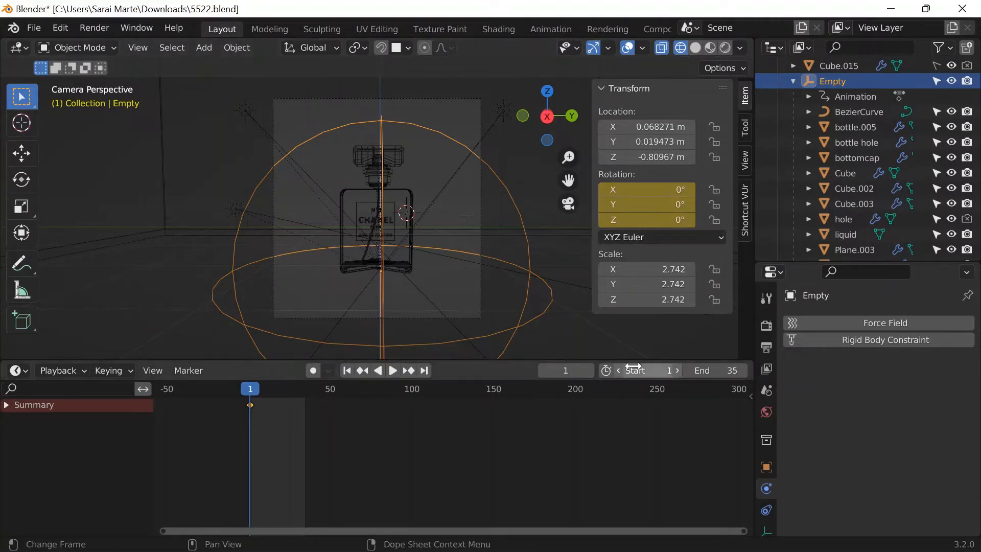
Go to frame 35, set the Empty's Z rotation to -360°, and insert a rotation keyframe.
click(565, 371)
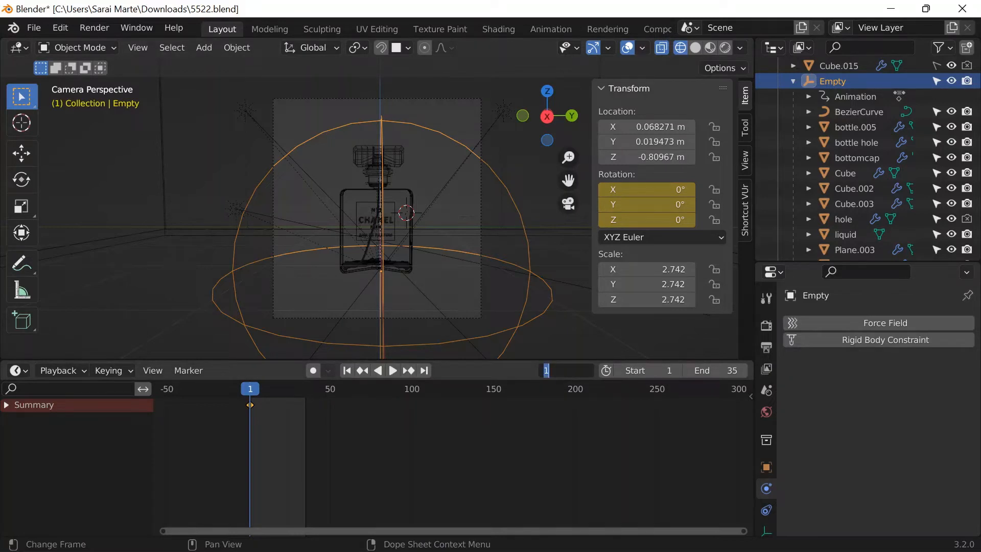
text(35)
key(Return)
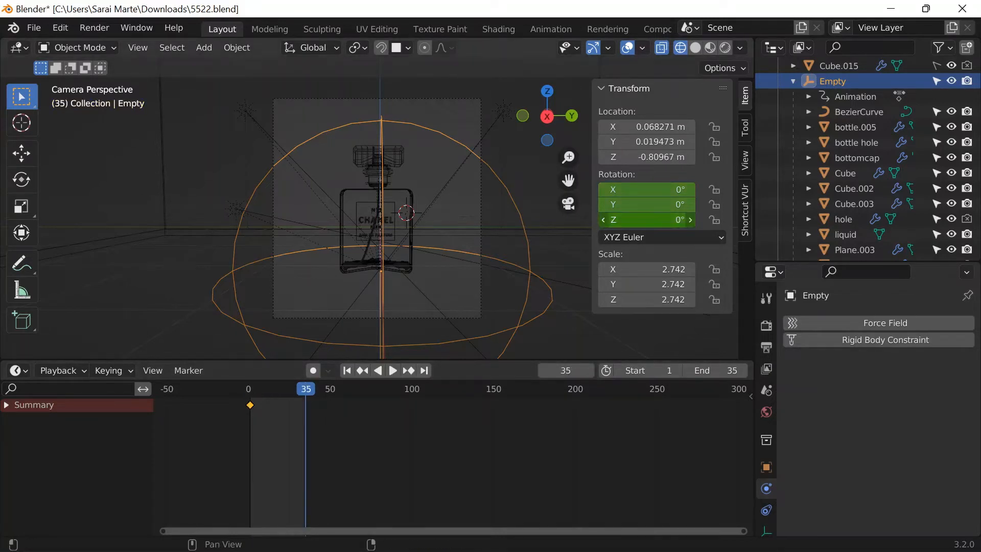
click(646, 219)
text(-350)
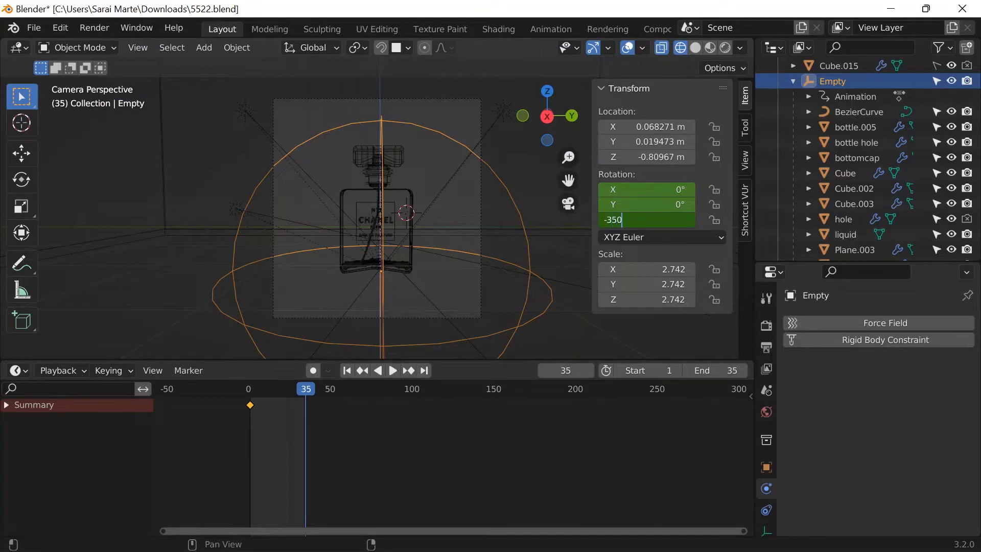
key(BackSpace)
key(BackSpace)
key(BackSpace)
text(360)
key(Return)
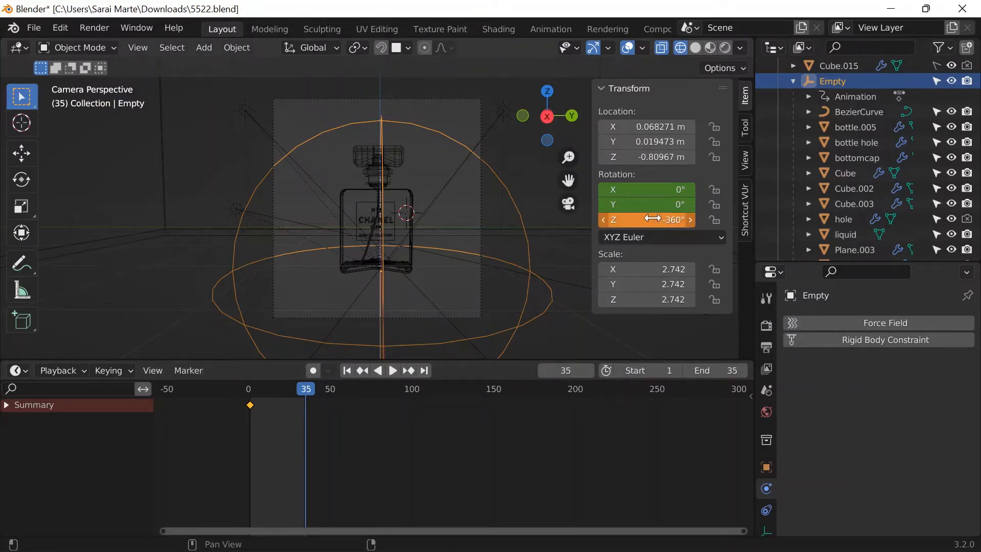
key(i)
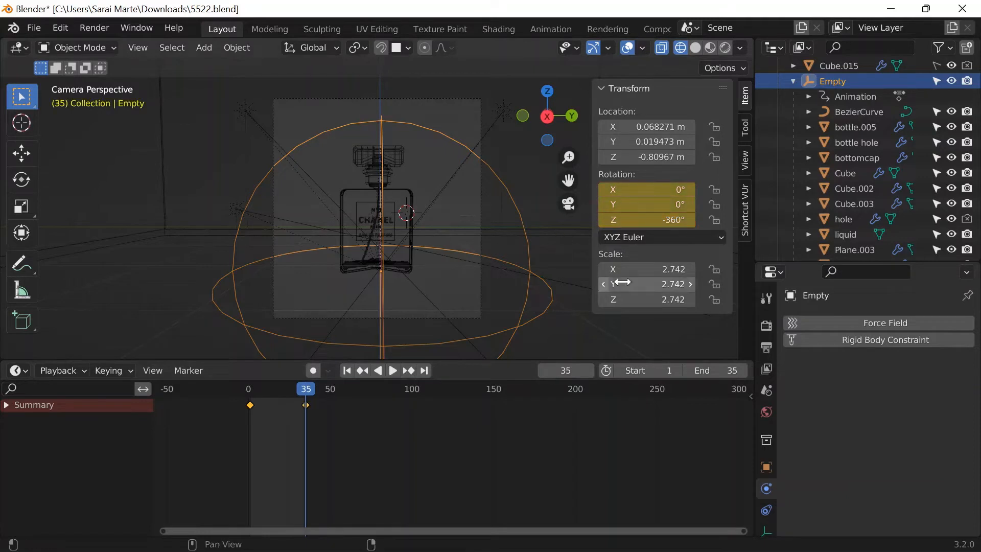
Play the bottle's rotation from the start of the timeline, then stop playback at frame 1.
drag(316, 388, 250, 394)
key(space)
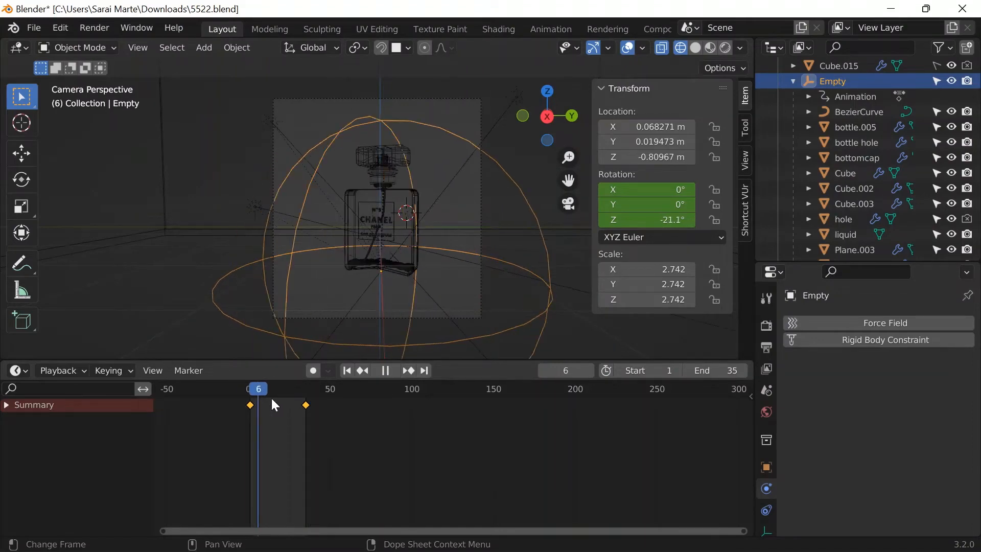
drag(290, 397, 250, 400)
key(space)
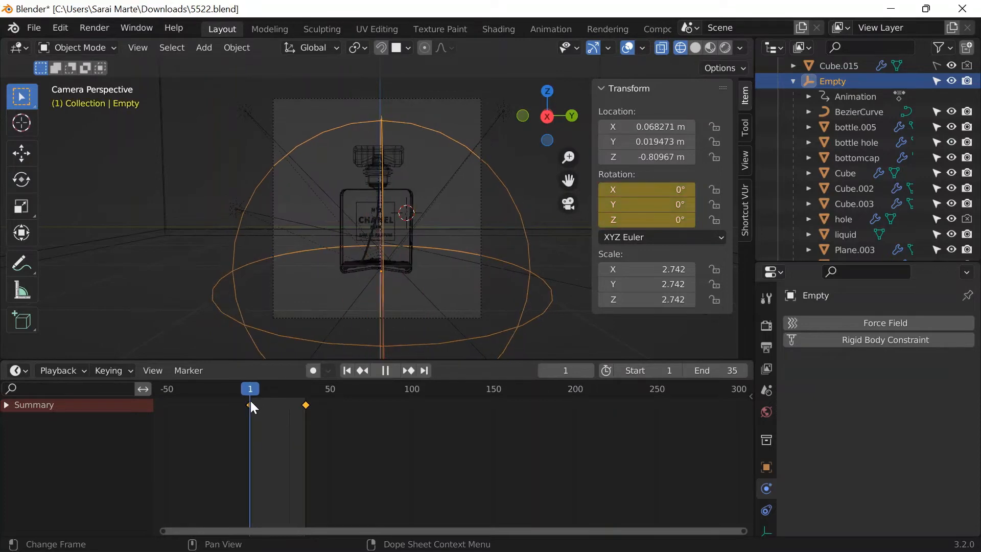
Select the liquid mesh inside the bottle and save the 5522.blend file.
scroll(363, 240, up, 3)
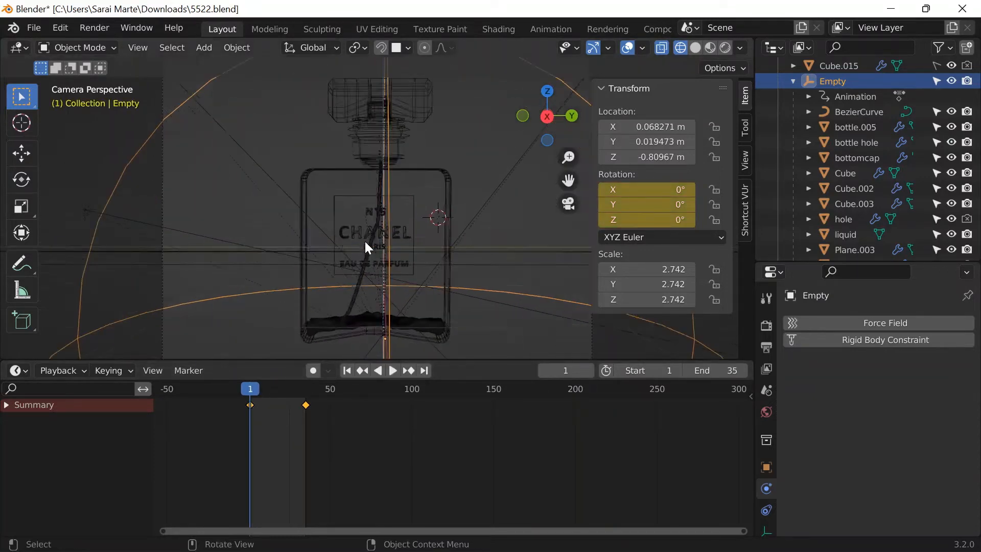
scroll(357, 295, down, 2)
click(351, 291)
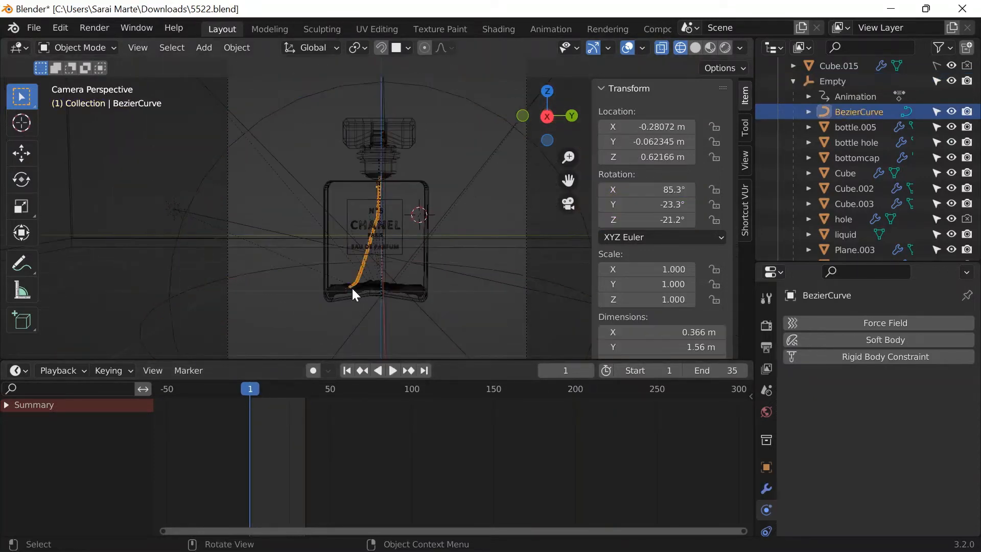
click(381, 294)
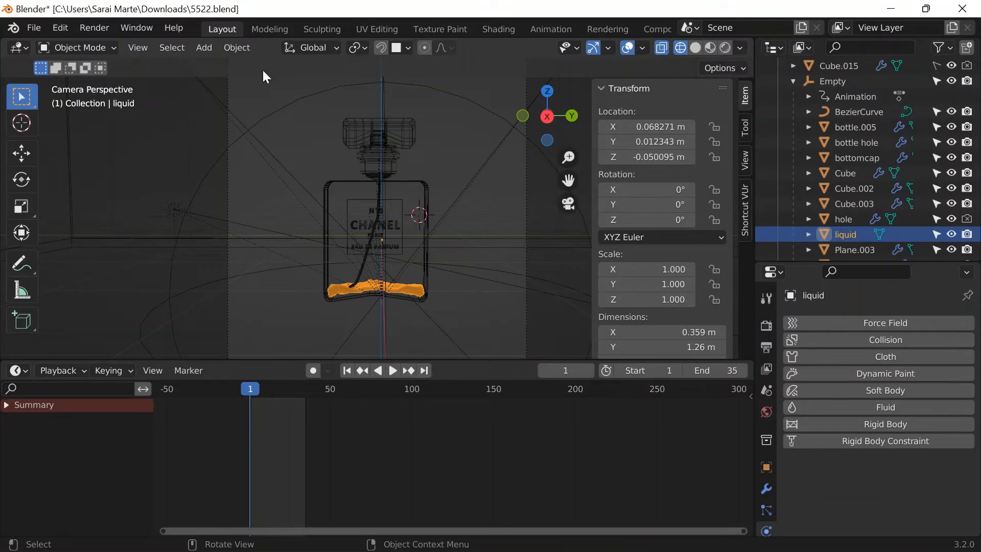
key(ctrl+s)
Display the scene's output properties and collapse the Format section.
scroll(764, 425, down, 3)
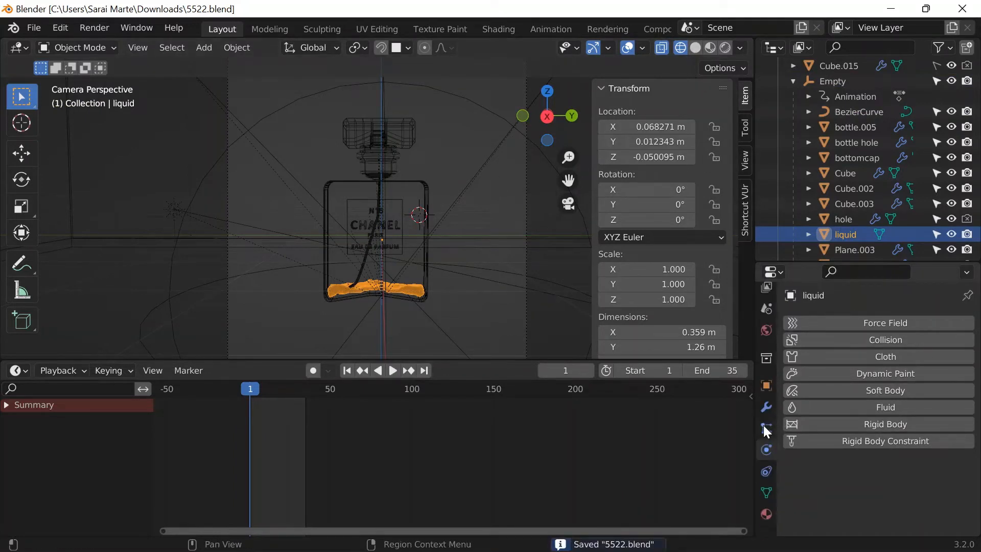
scroll(764, 422, up, 4)
click(766, 348)
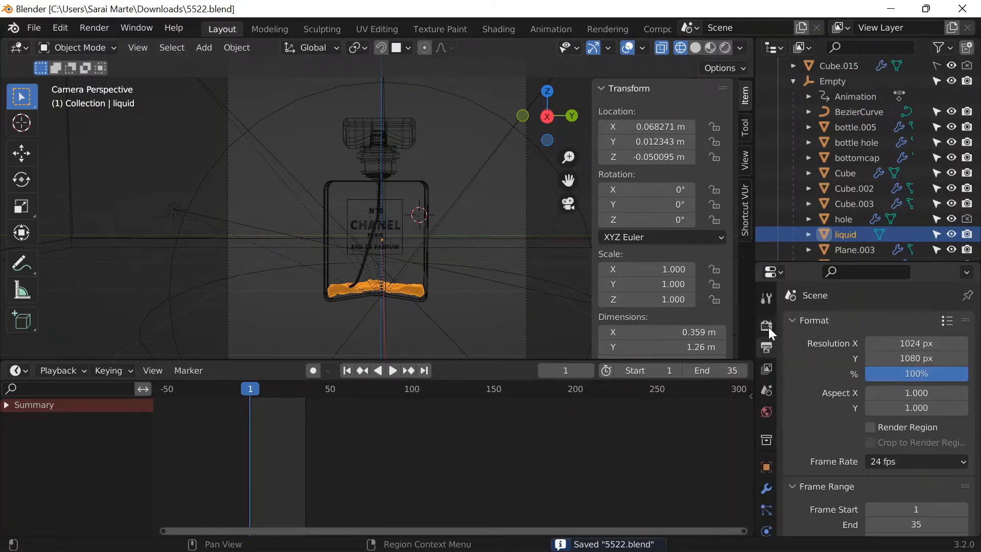
click(767, 325)
click(766, 348)
click(766, 369)
click(765, 353)
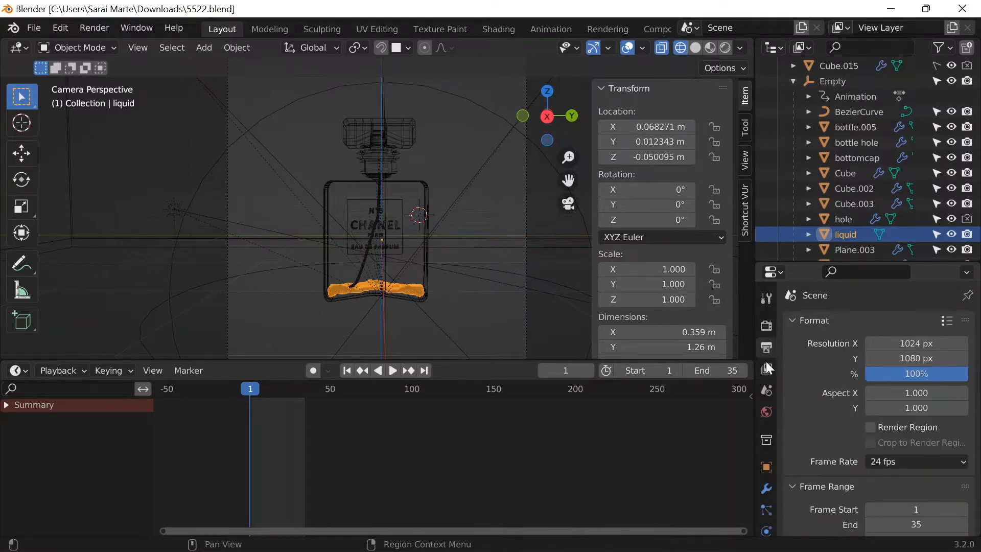
click(767, 368)
click(765, 347)
click(807, 319)
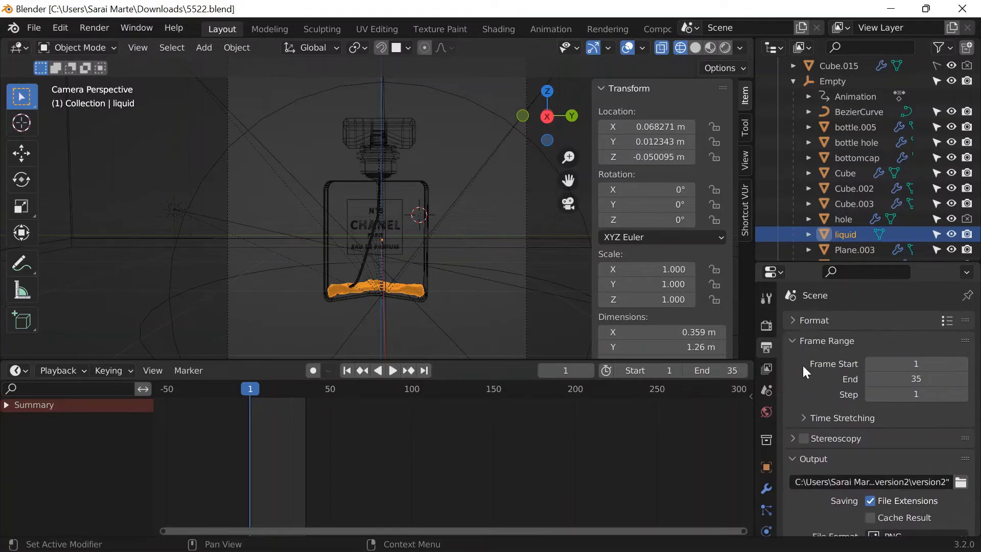
Set the render output location to the version2 folder inside Desktop\Blender\Animations\perfume_bottle.
scroll(812, 439, down, 1)
scroll(814, 458, down, 5)
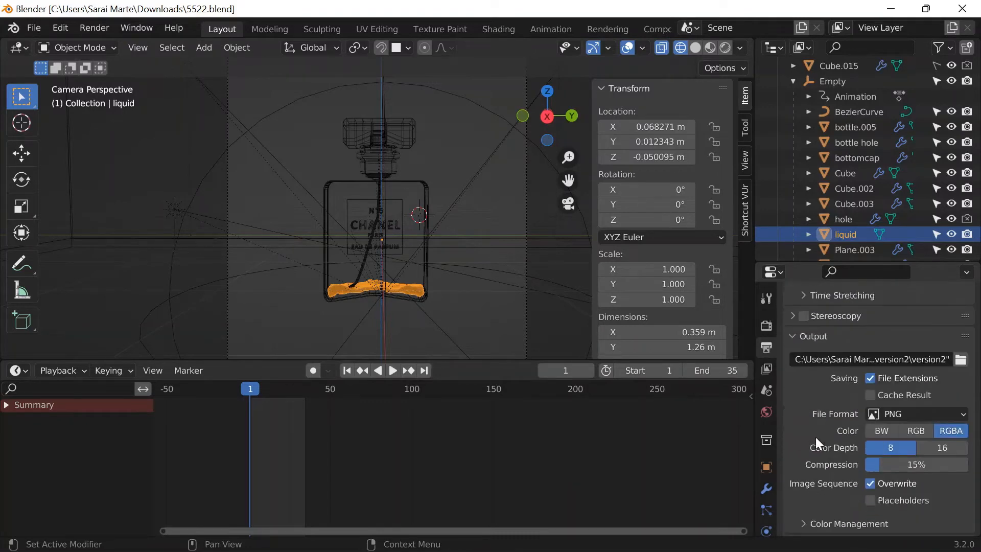
click(961, 359)
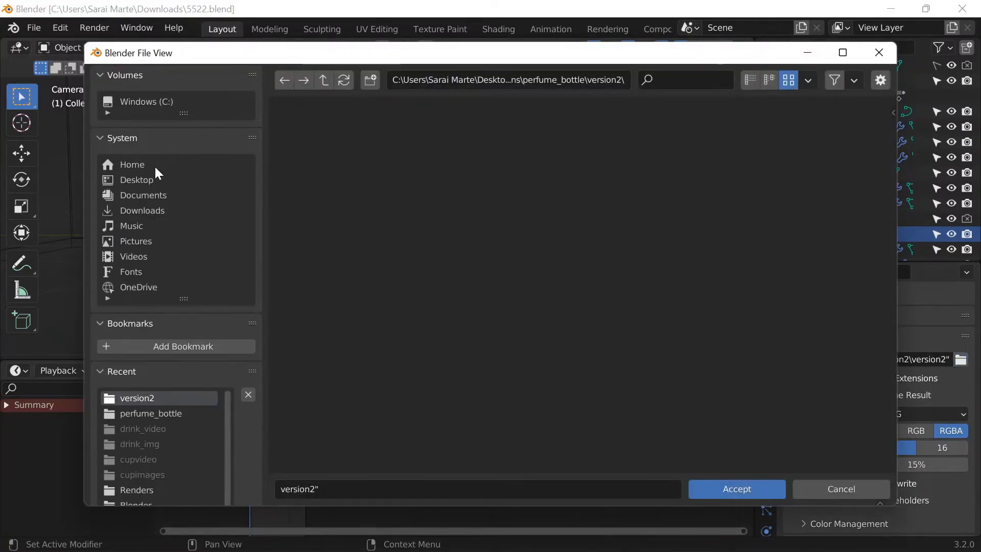
click(149, 180)
double_click(368, 162)
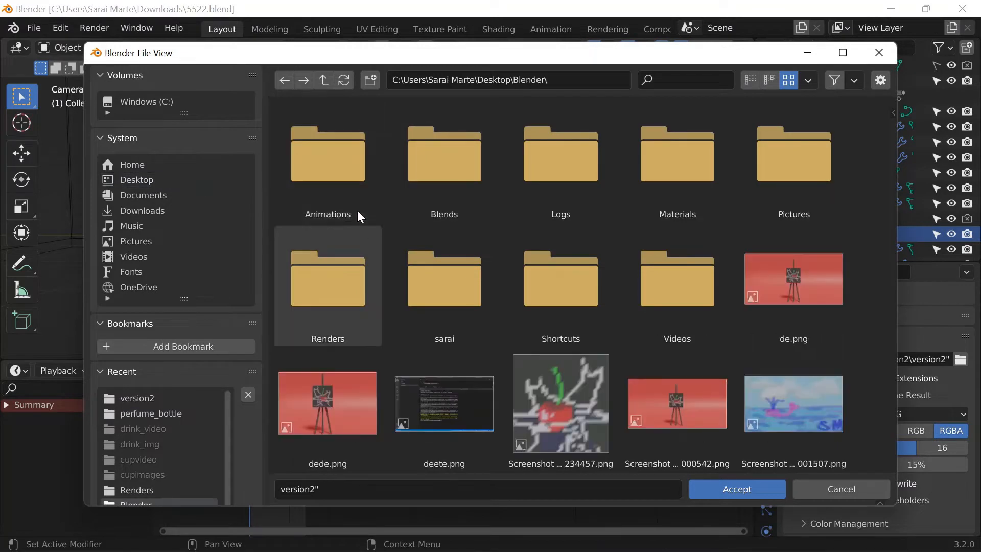
double_click(356, 204)
double_click(570, 156)
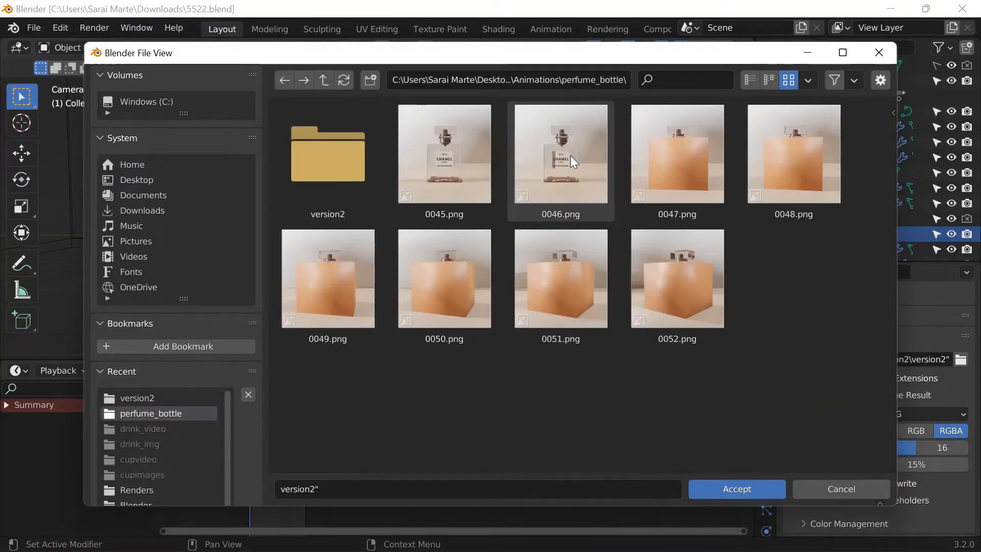
double_click(336, 149)
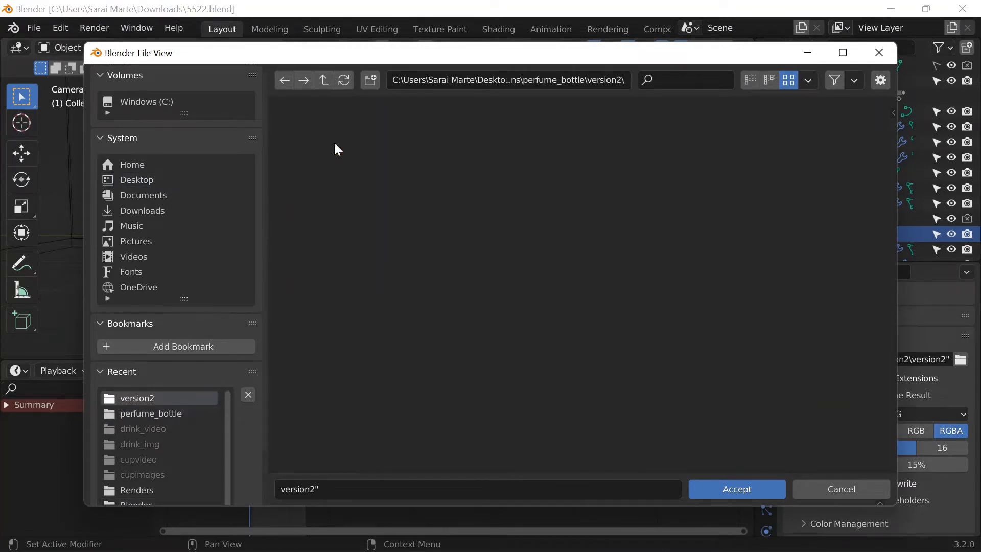
click(731, 489)
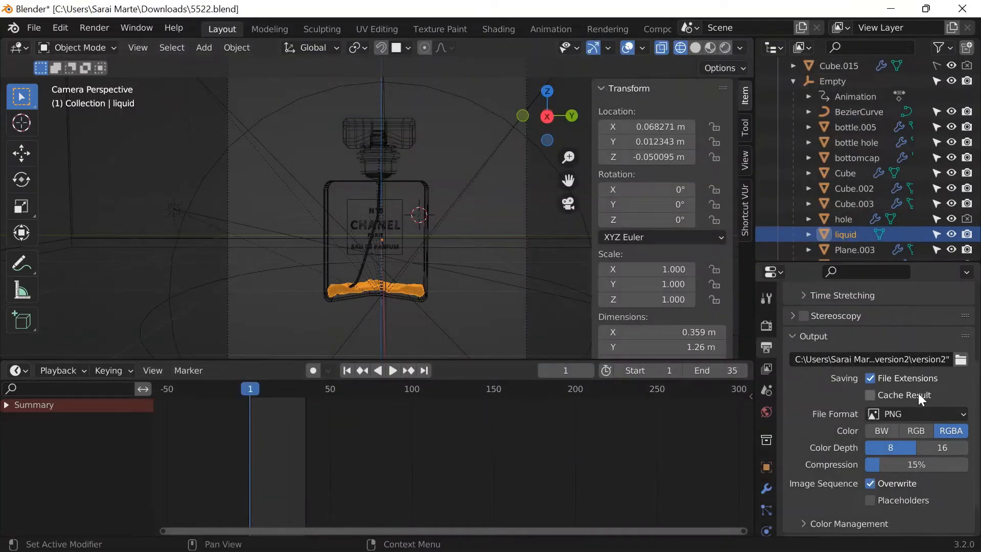
Save the file and start rendering the full animation.
scroll(918, 393, down, 2)
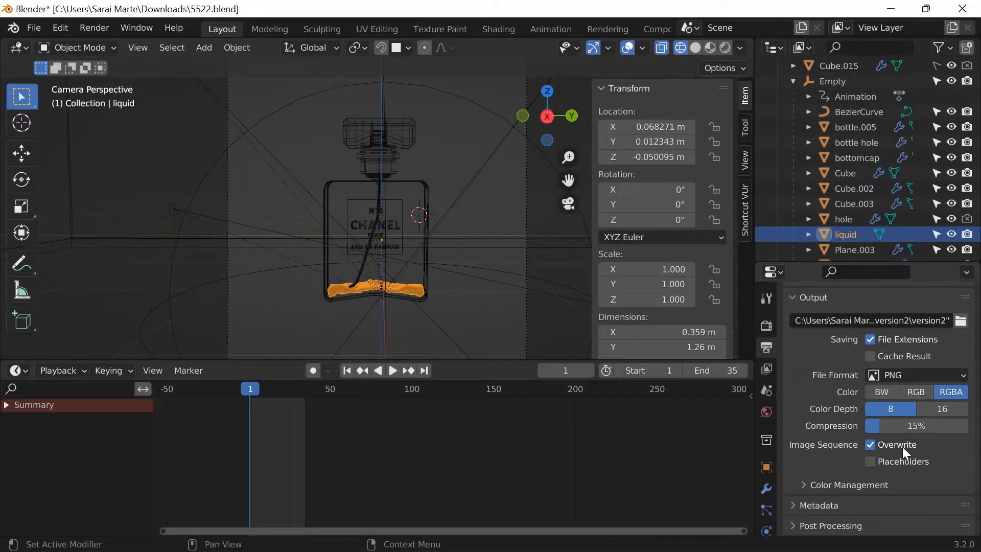
click(94, 28)
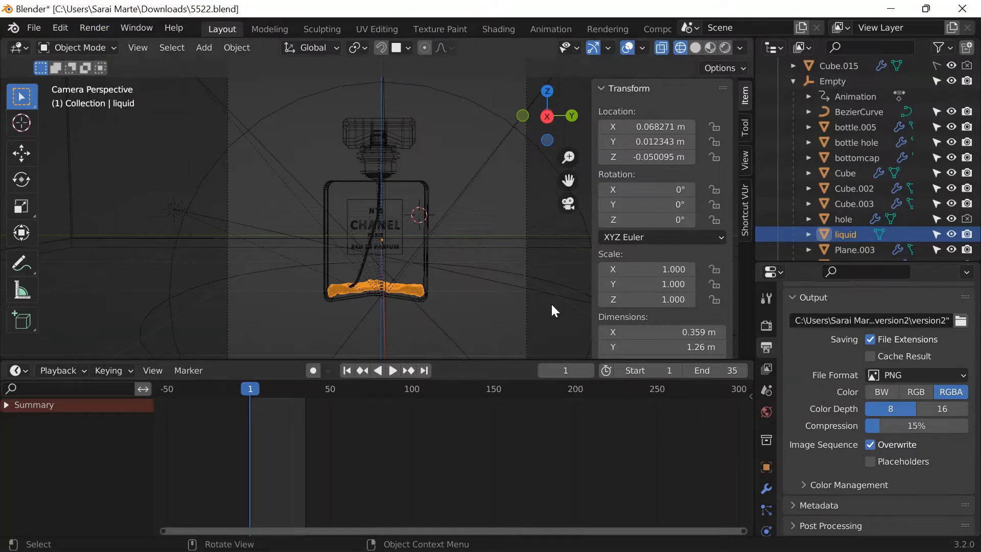
key(ctrl+s)
click(88, 32)
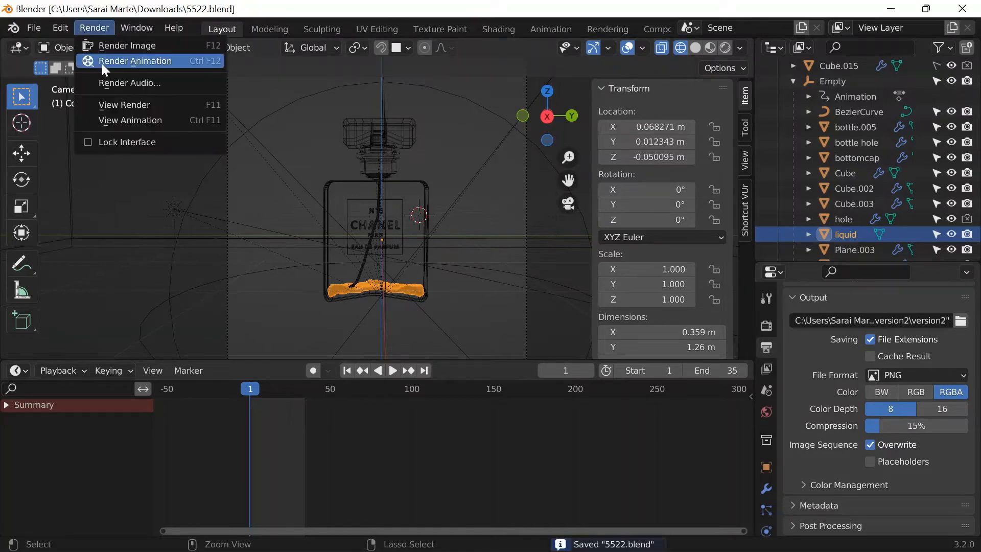
click(106, 60)
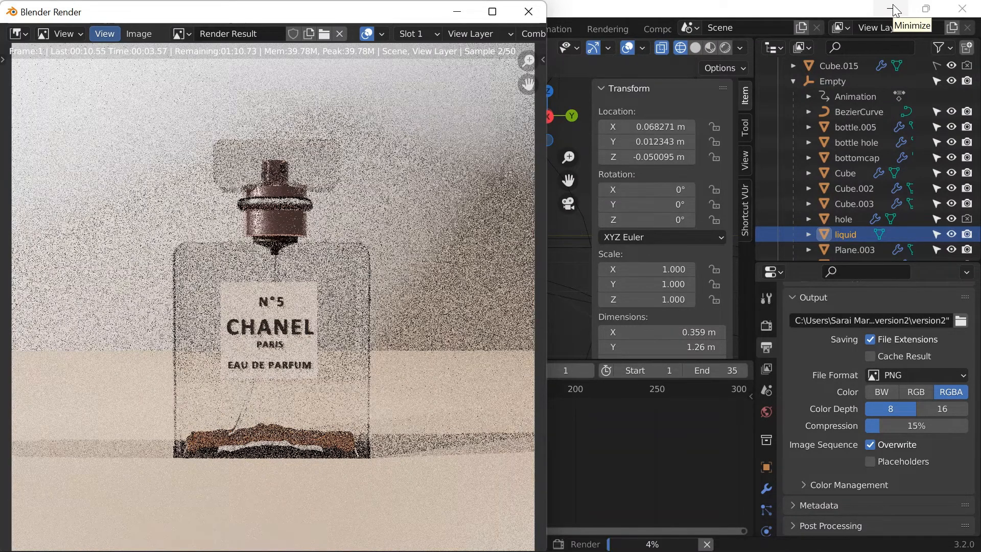
mouse_move(525, 520)
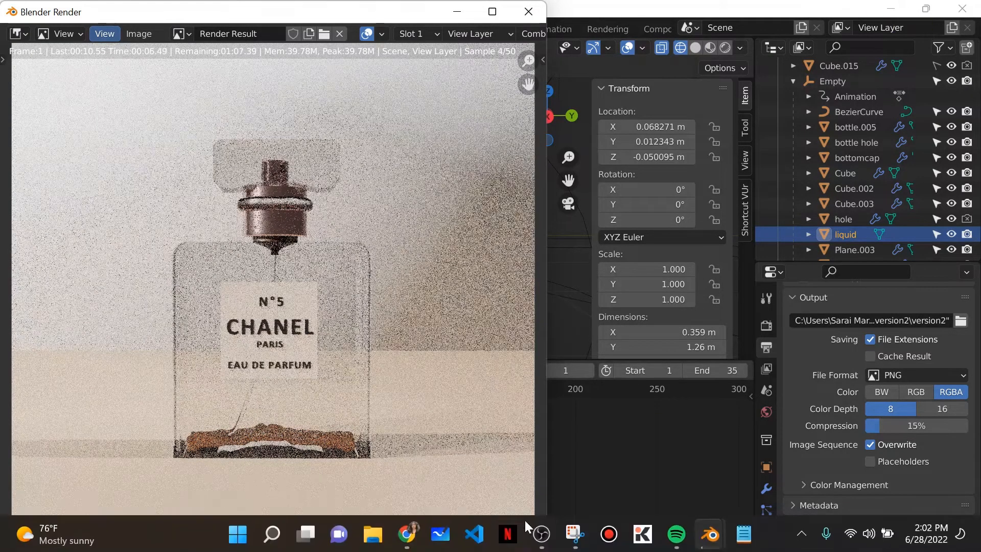
click(539, 532)
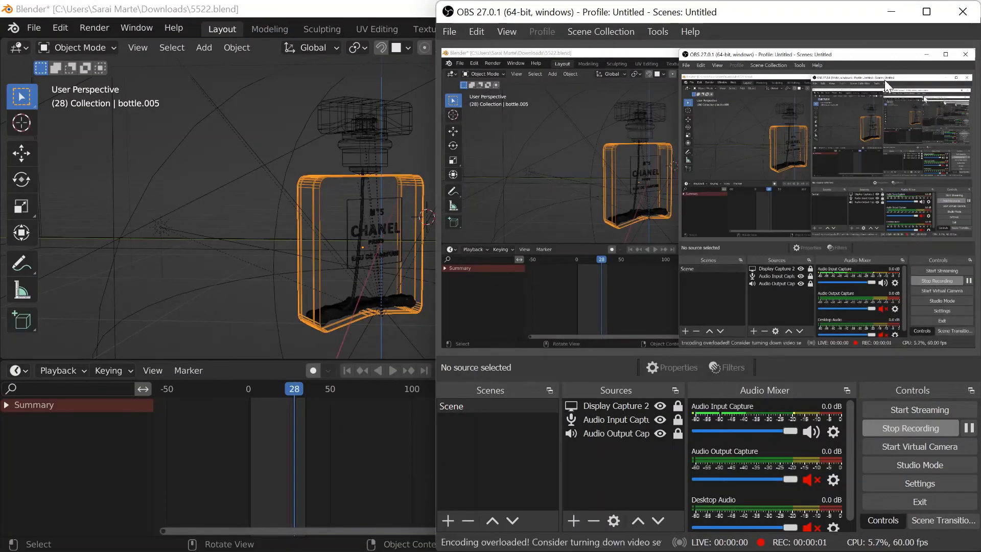
click(883, 17)
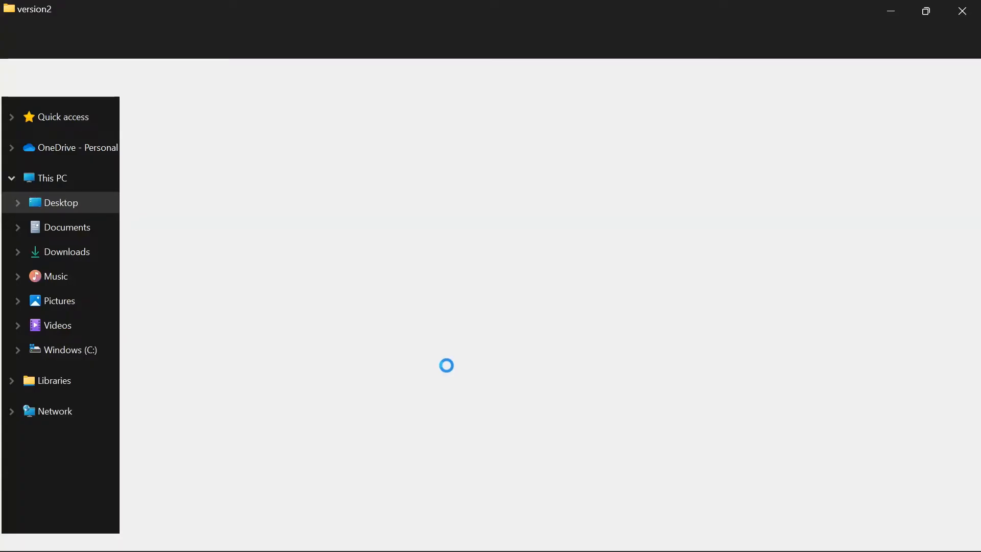
Open the rendered frame version20010.png from the version2 folder and examine the whole bottle.
click(945, 141)
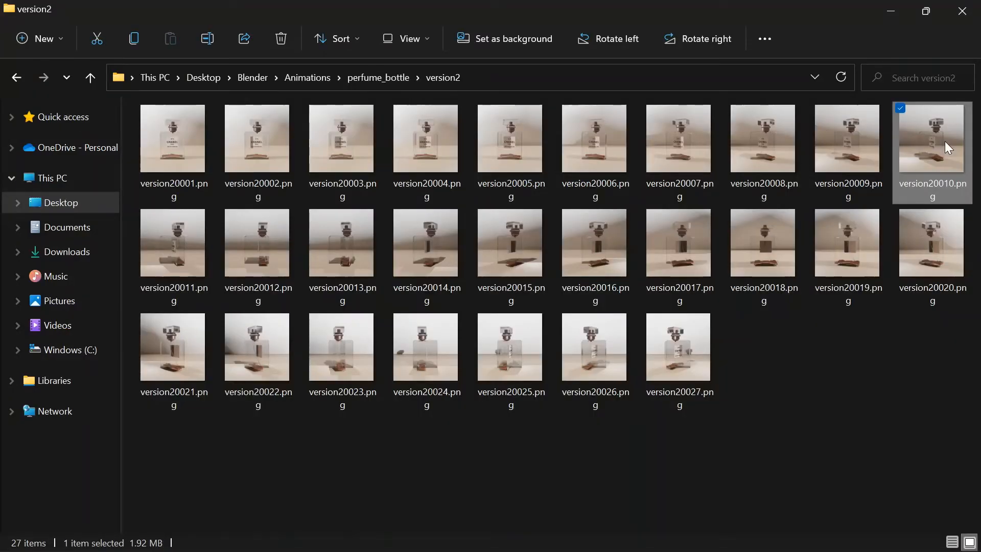
double_click(945, 141)
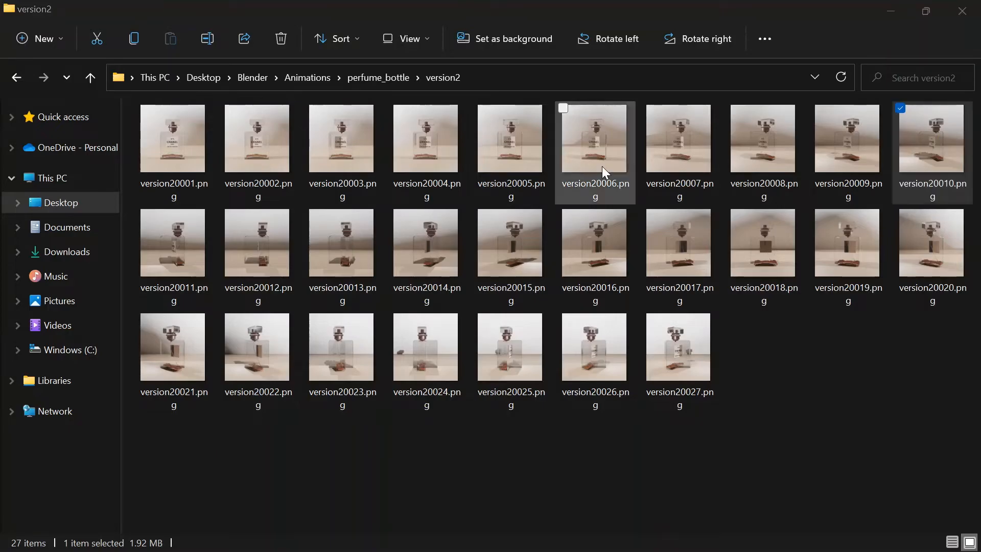
scroll(563, 369, up, 1)
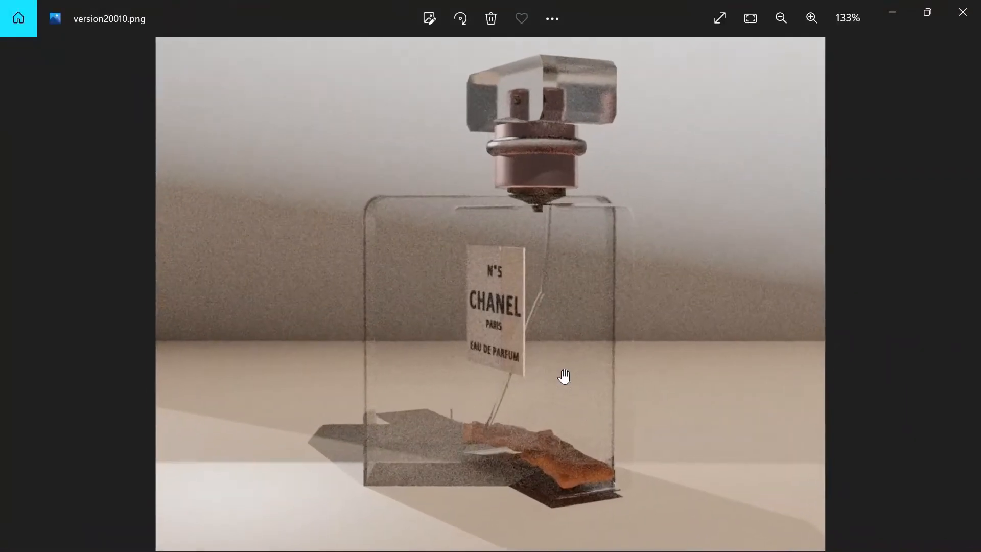
scroll(478, 298, up, 2)
scroll(468, 285, down, 1)
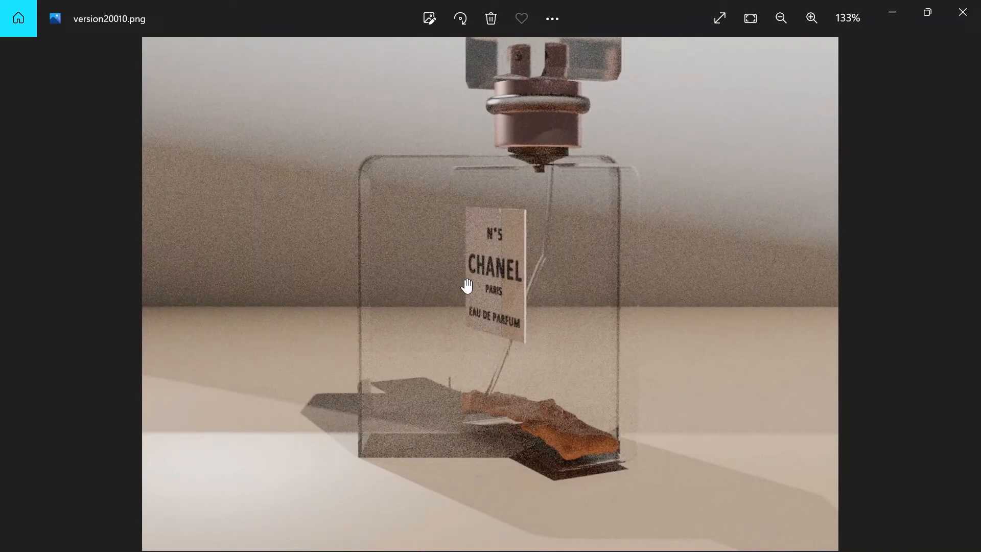
scroll(466, 286, down, 1)
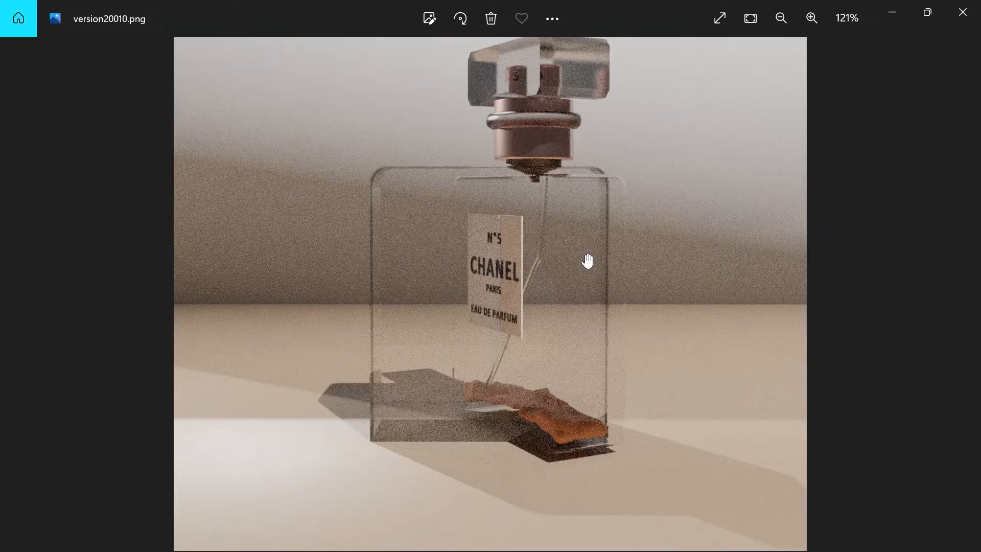
Examine the bottle's neck and label in close-up and view the rendered frame version20028.png.
scroll(567, 169, up, 5)
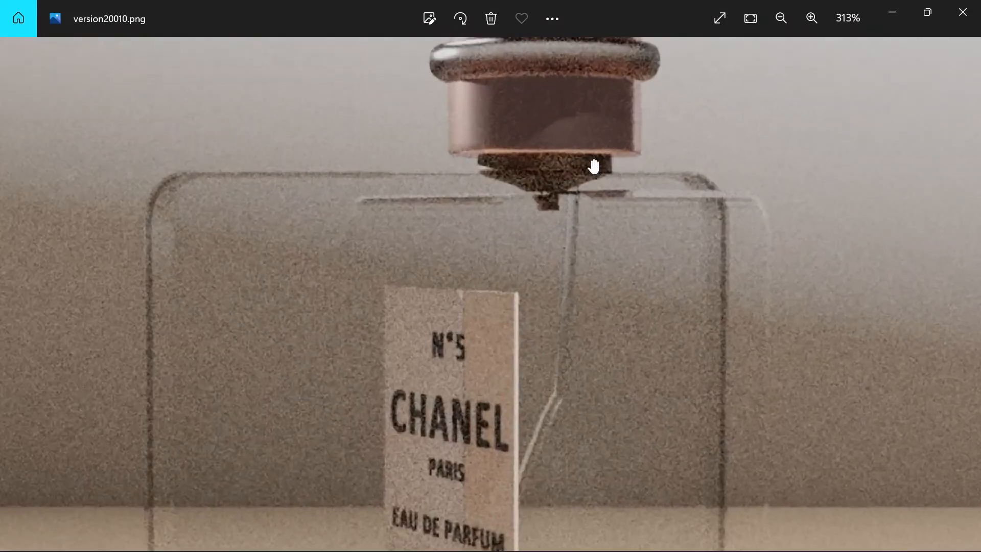
scroll(633, 161, up, 3)
scroll(562, 156, down, 5)
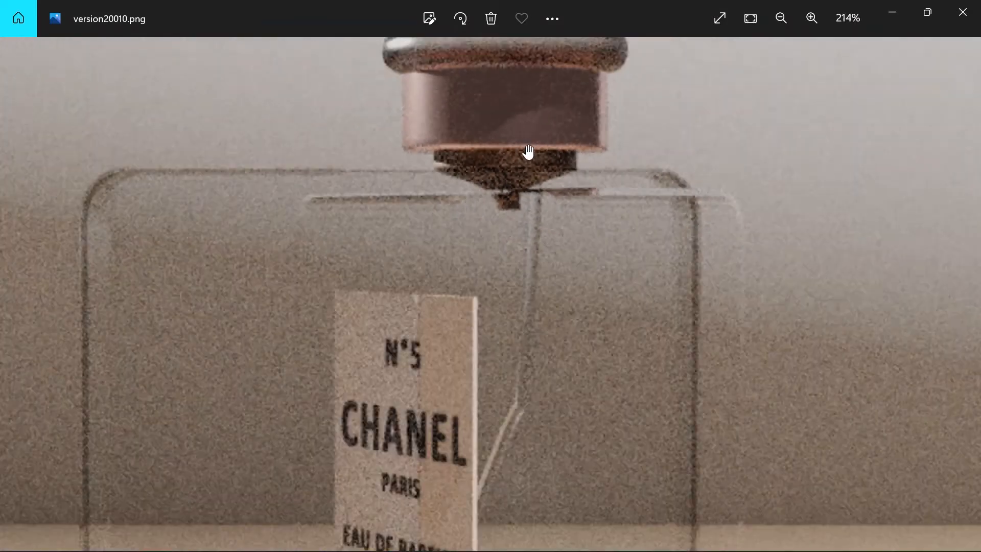
scroll(528, 153, down, 2)
key(Right)
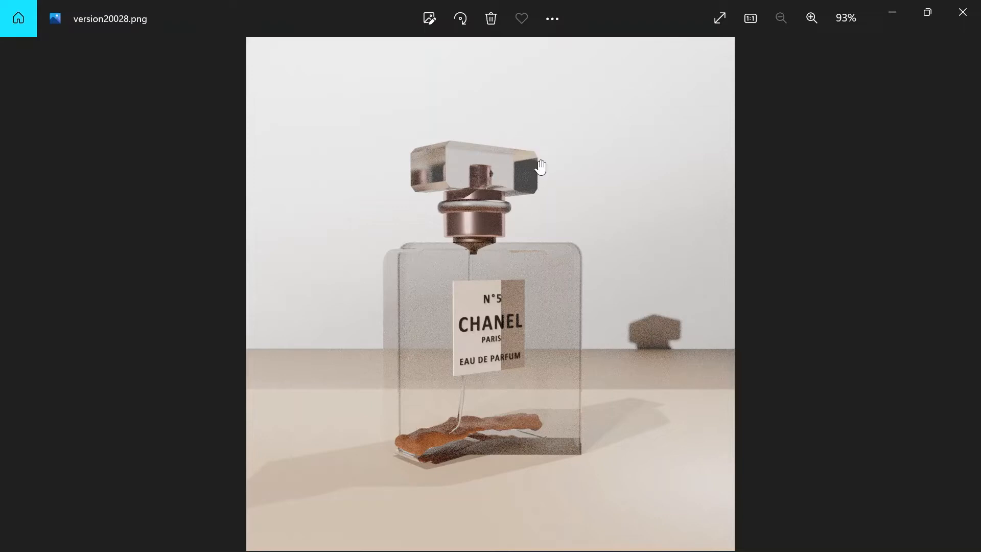
click(890, 11)
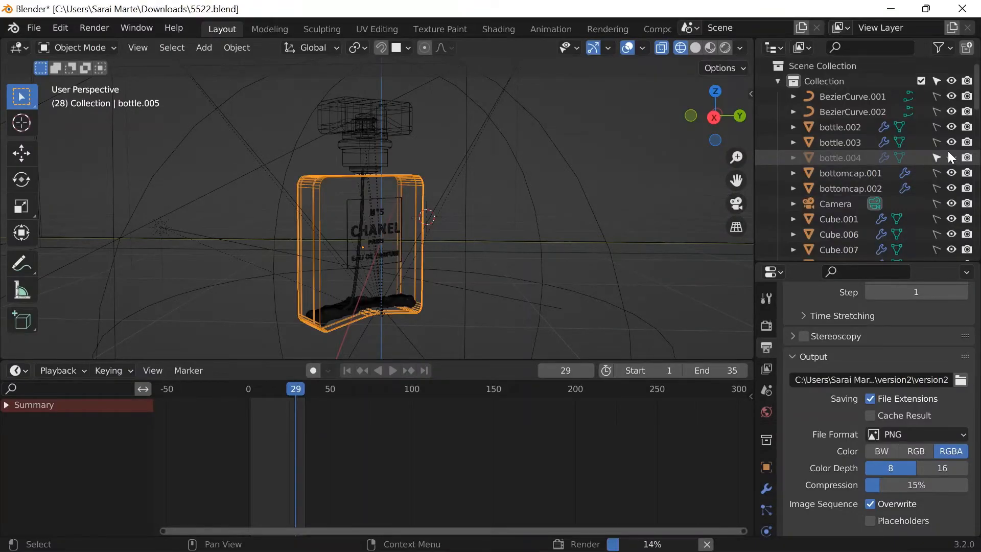
Compare the bottle with bottle.004 shown and hidden, and disable bottle.004 in both the render and the viewport.
click(951, 158)
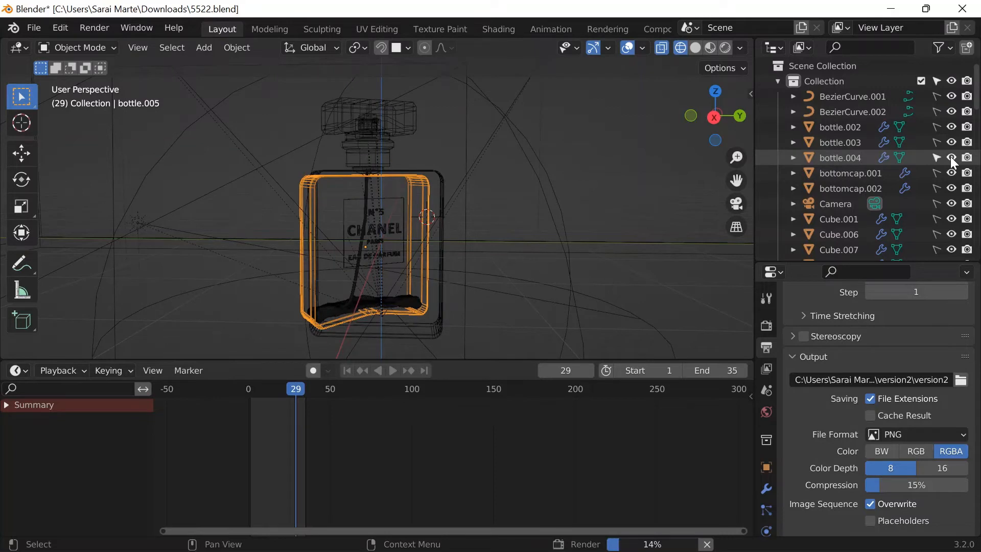
click(951, 158)
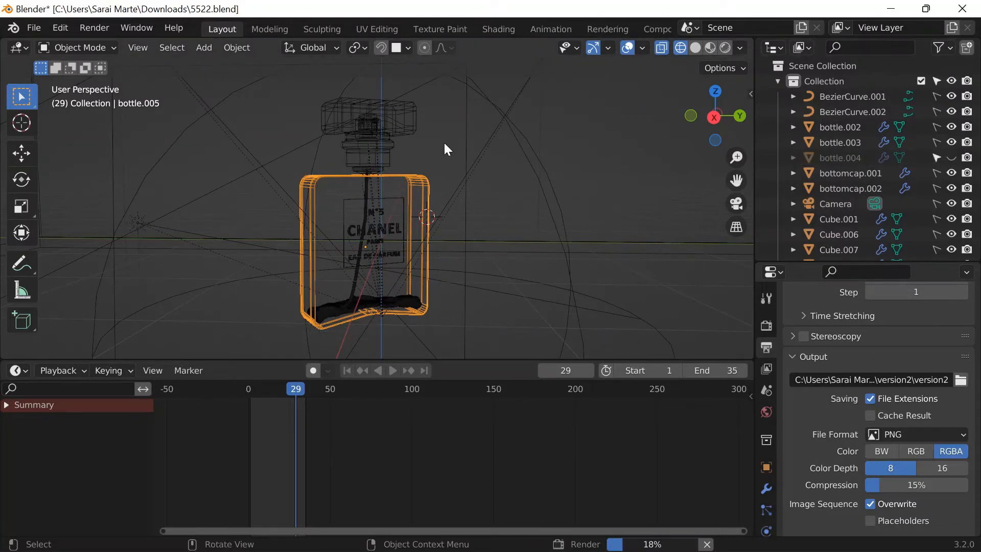
click(952, 157)
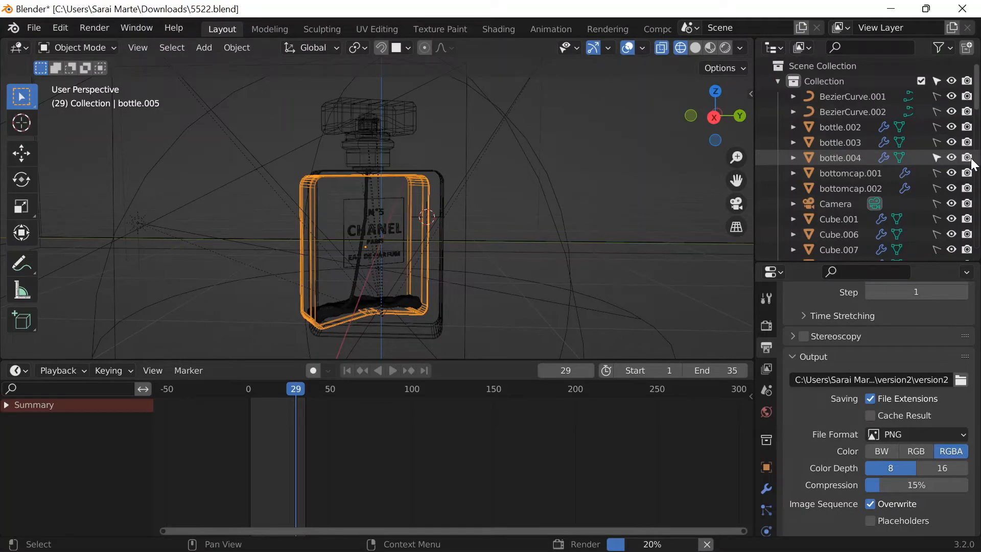
click(968, 158)
click(952, 158)
scroll(399, 158, up, 5)
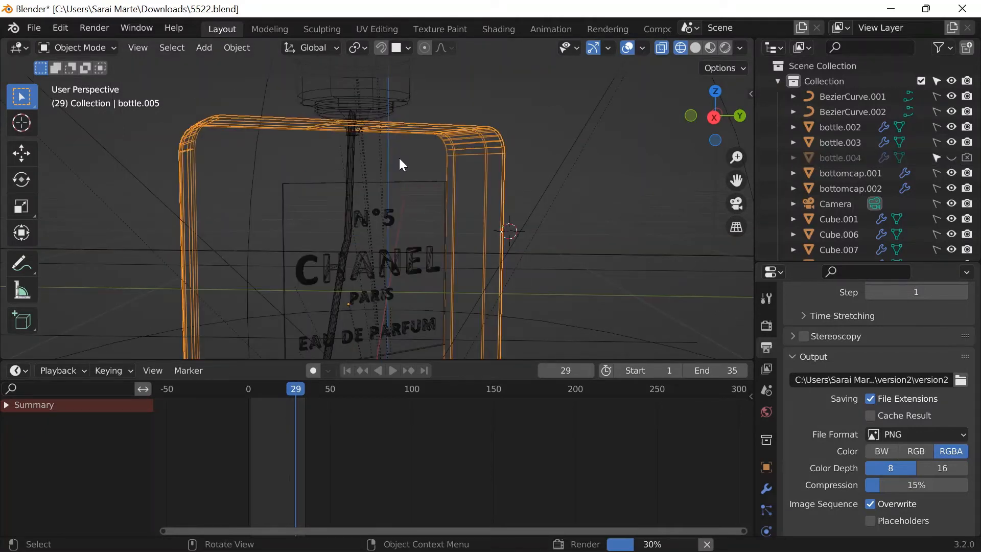
scroll(399, 158, down, 3)
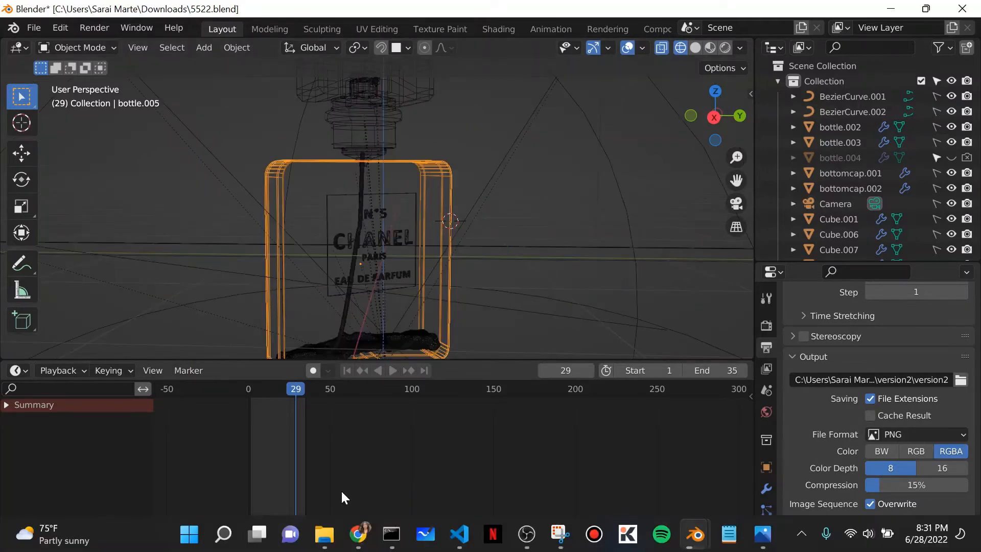
Delete all the previously rendered PNG frames from the version2 folder and return to Blender.
click(325, 534)
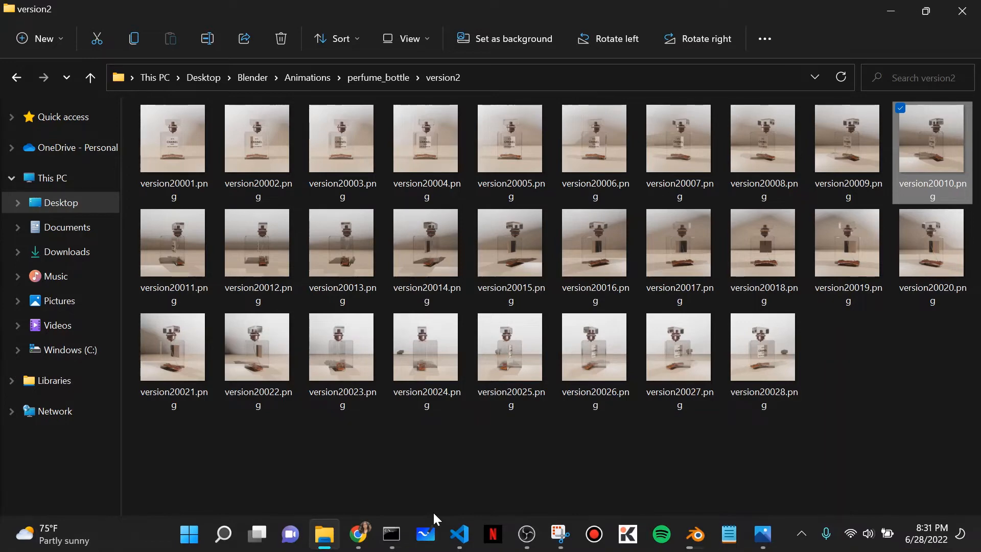
click(695, 533)
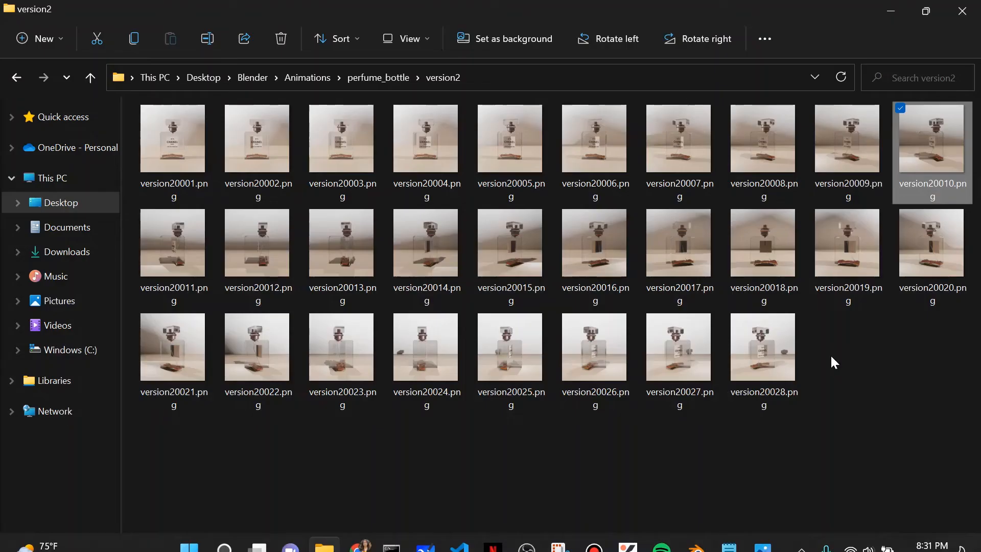
drag(833, 361, 132, 101)
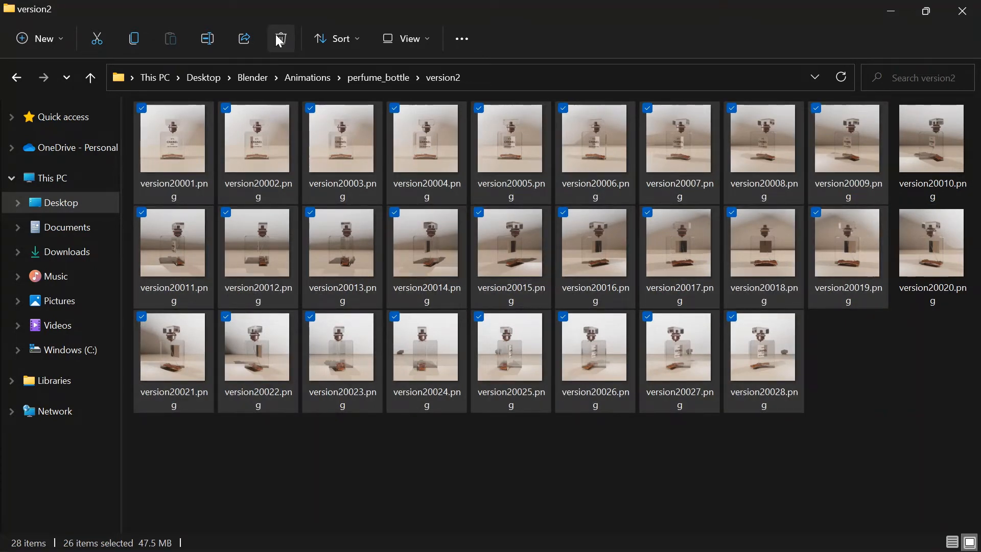
click(280, 41)
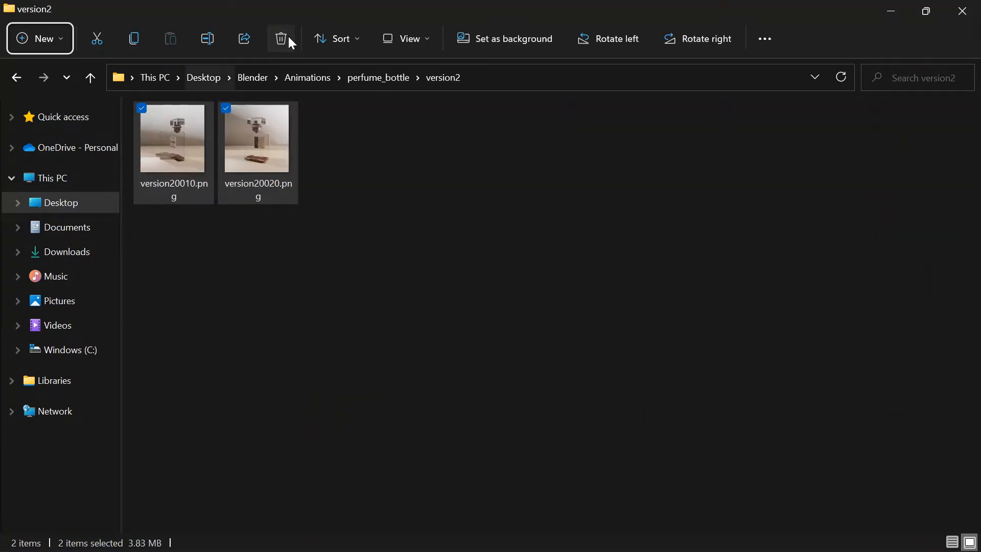
click(892, 11)
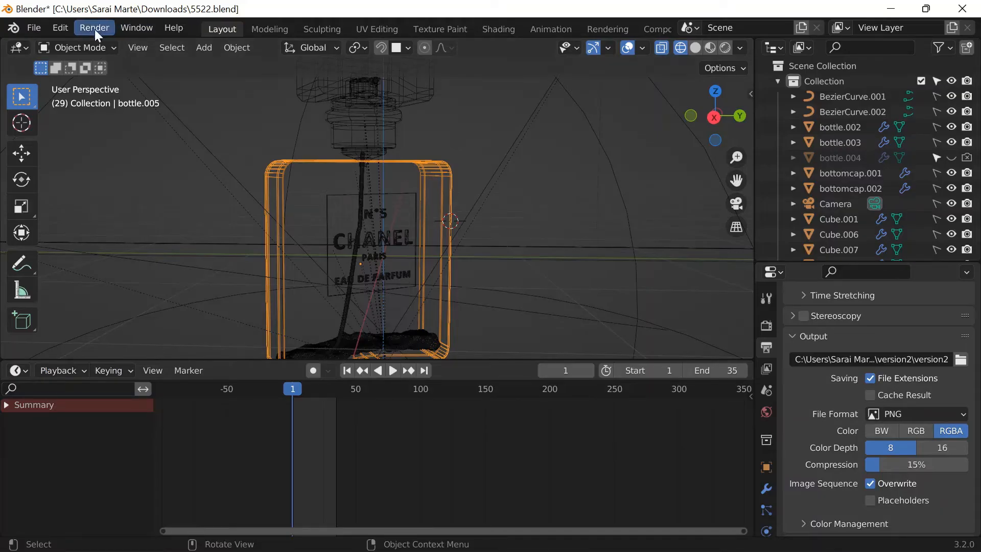
Save the 5522.blend file and play back the bottle's turn.
key(ctrl)
key(ctrl+s)
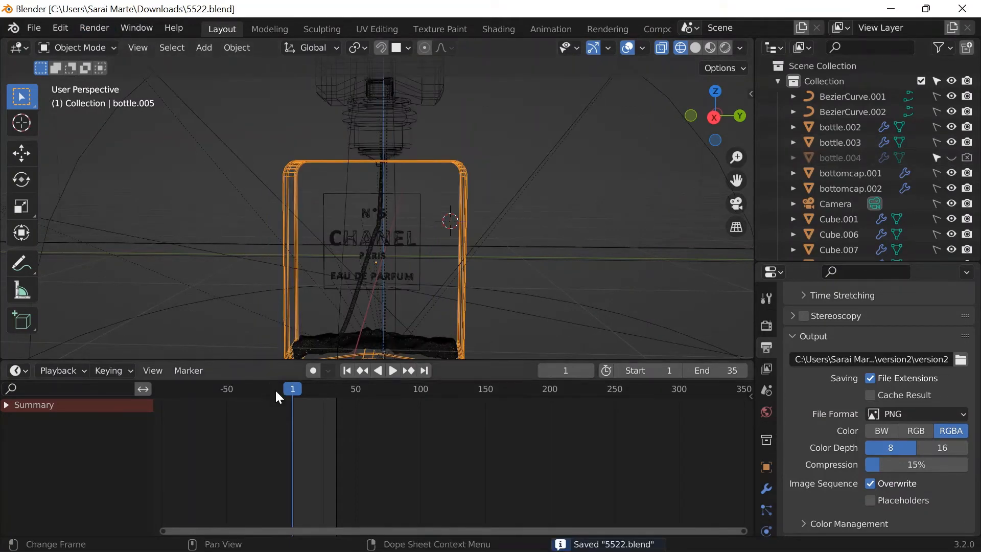
key(space)
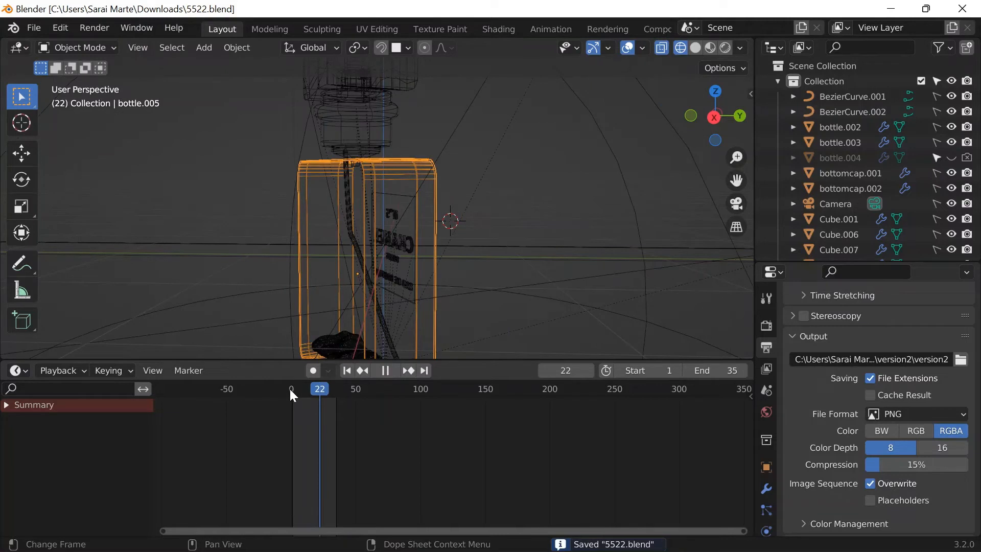
key(space)
Set the current frame to 1 and start rendering the full animation.
click(601, 388)
click(568, 370)
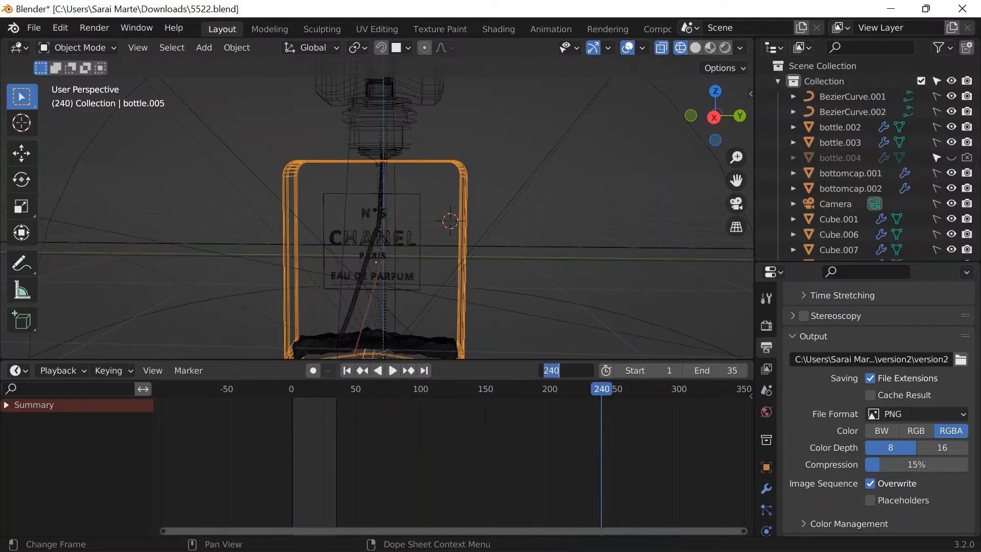
text(1)
key(Return)
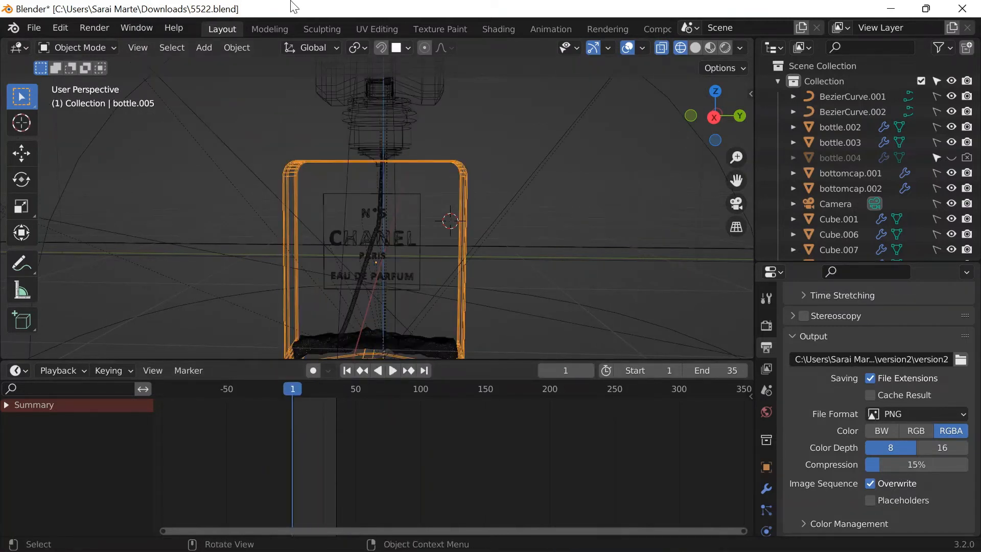
click(95, 28)
click(129, 59)
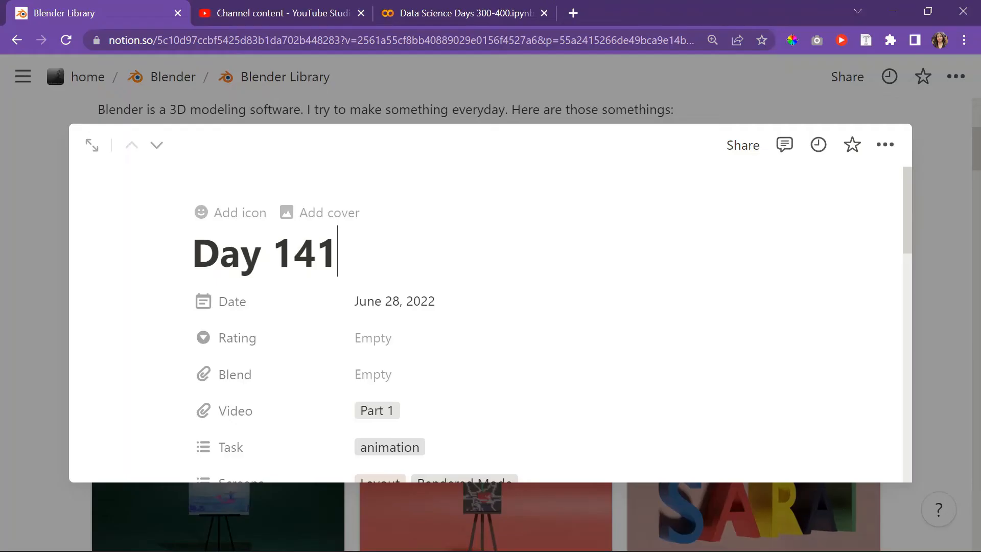
scroll(740, 271, down, 5)
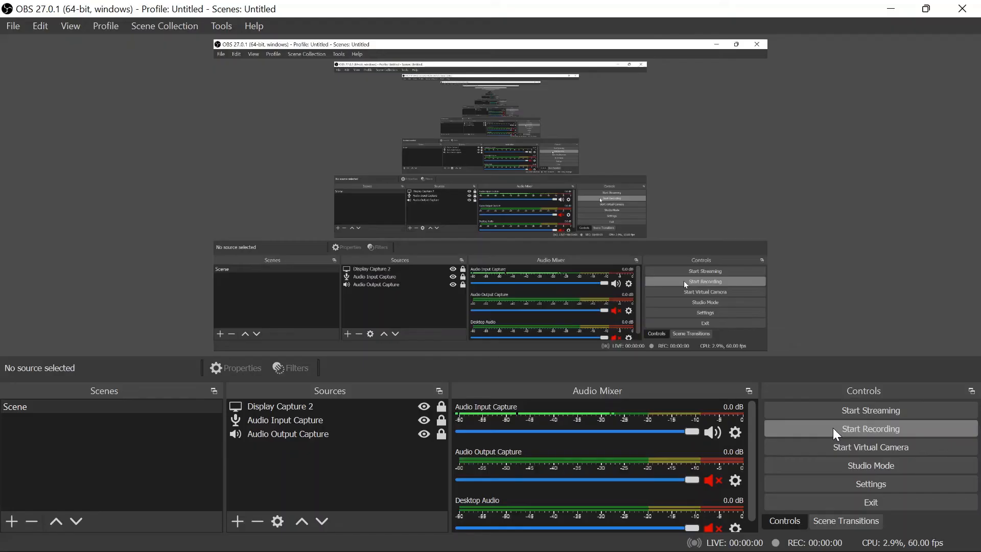
click(833, 430)
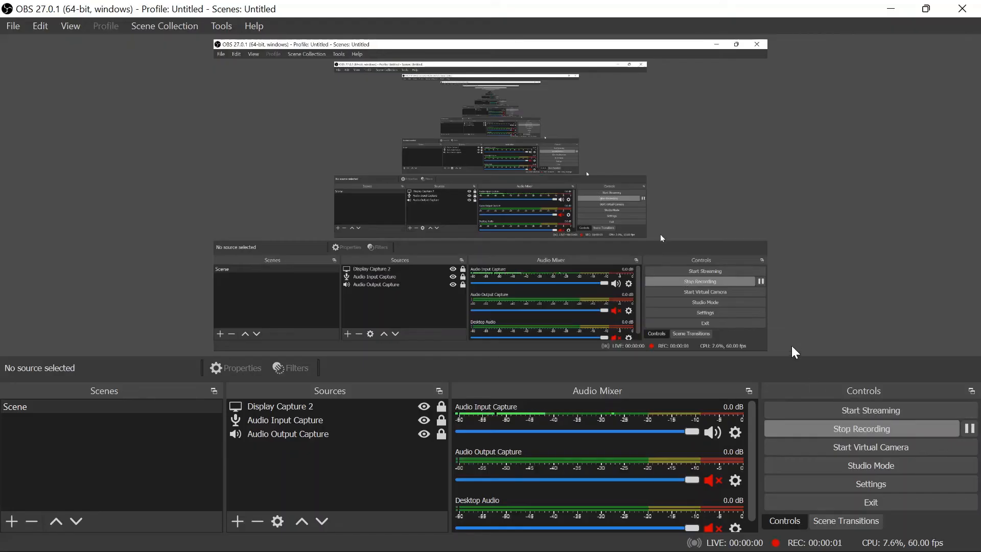
mouse_move(768, 539)
click(891, 9)
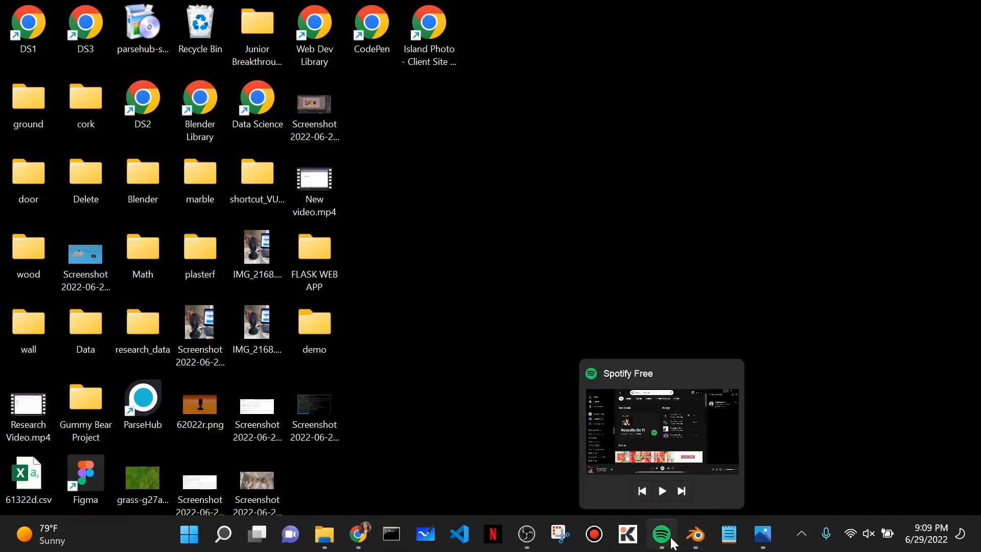
Switch to the browser and look over the gallery view of the Blender Library page in Notion.
mouse_move(698, 539)
click(358, 534)
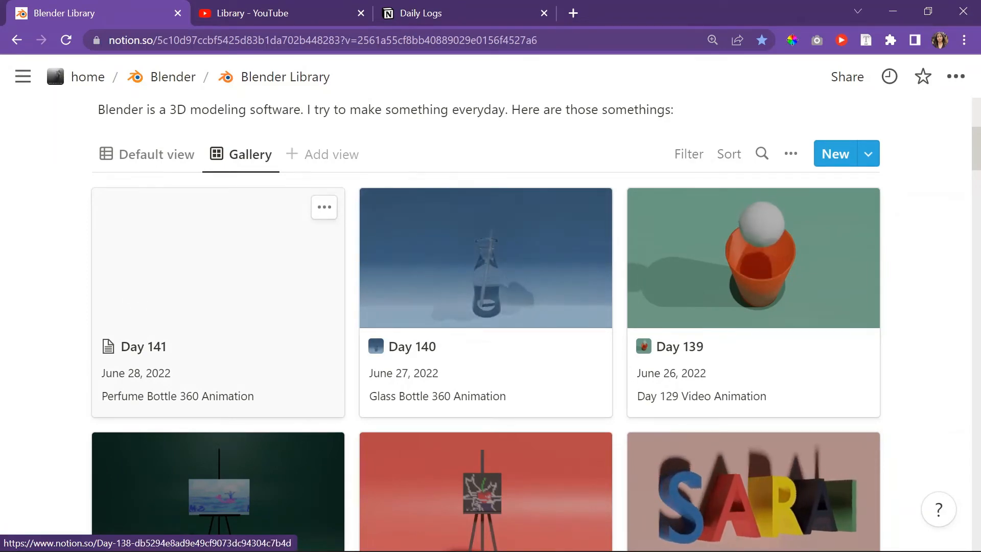
mouse_move(631, 549)
click(894, 13)
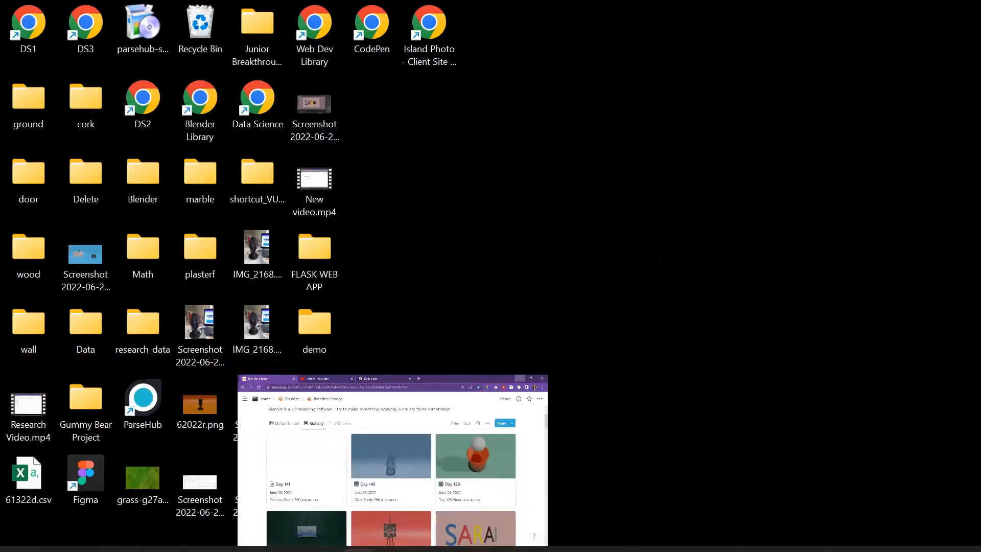
Open the Desktop\Blender\Animations\perfume_bottle\version2 folder in File Explorer and look over the rendered PNG frames.
mouse_move(696, 534)
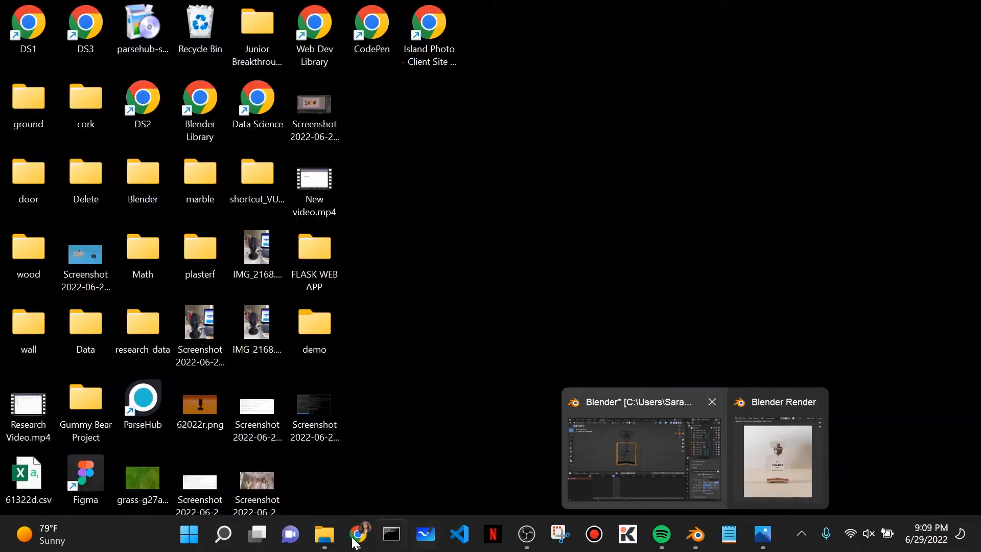
click(324, 534)
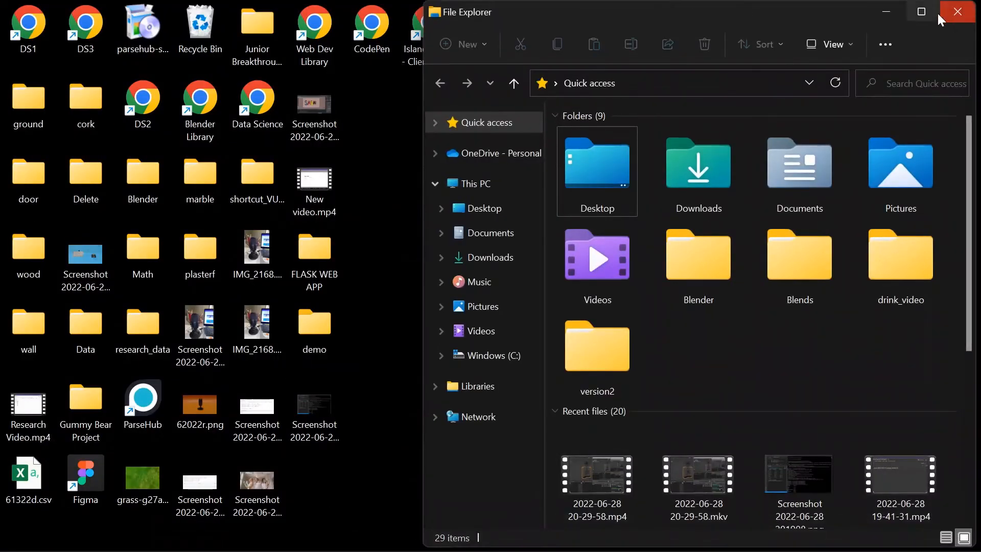
click(918, 12)
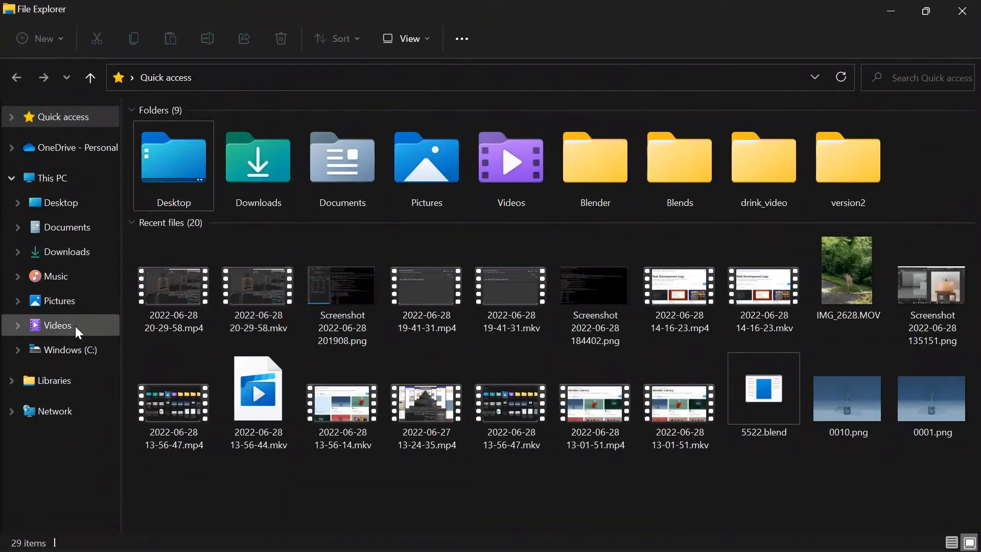
click(58, 202)
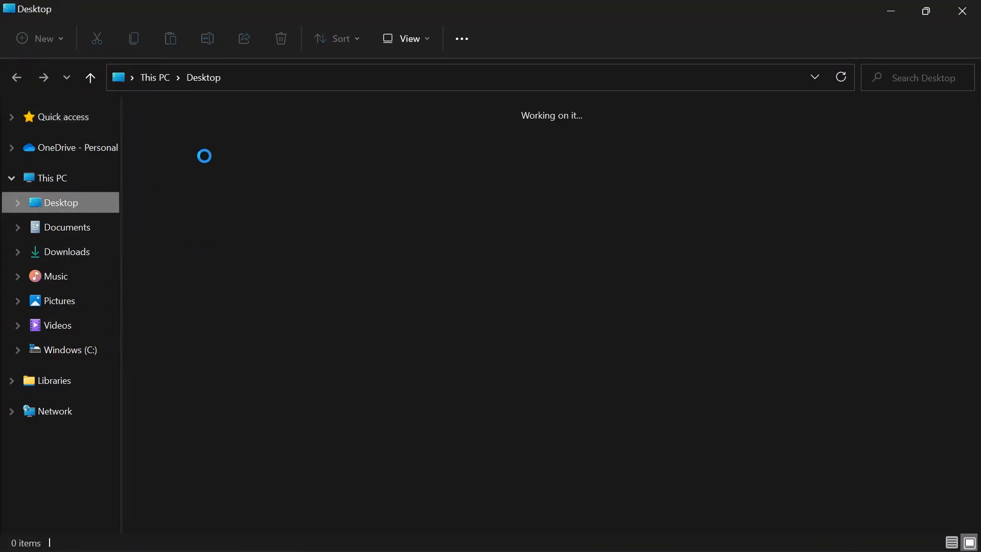
double_click(186, 163)
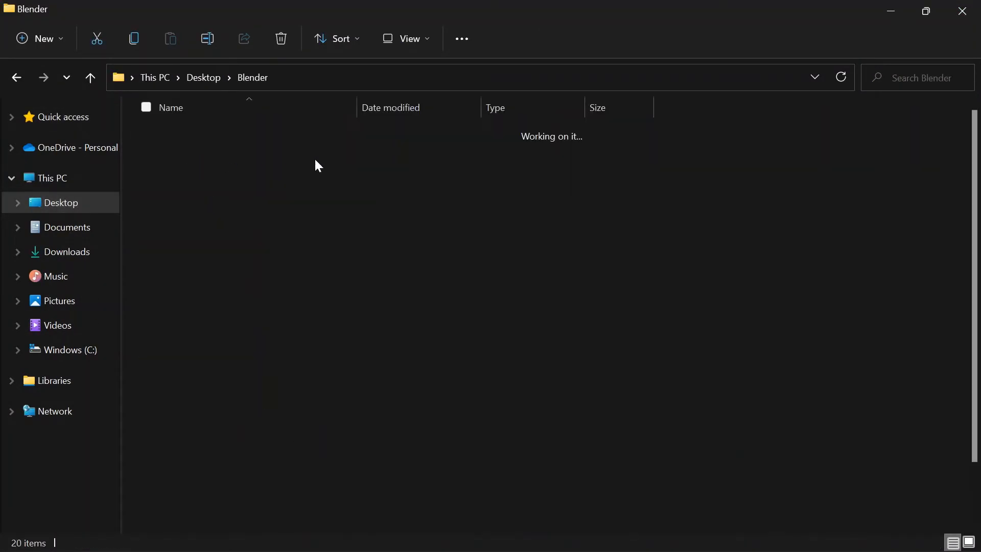
double_click(228, 143)
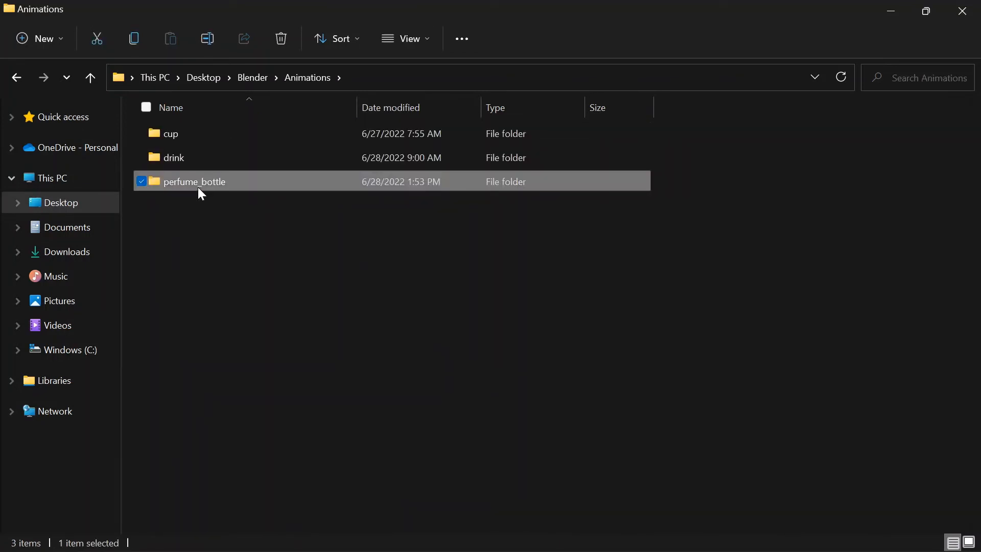
double_click(198, 185)
double_click(174, 141)
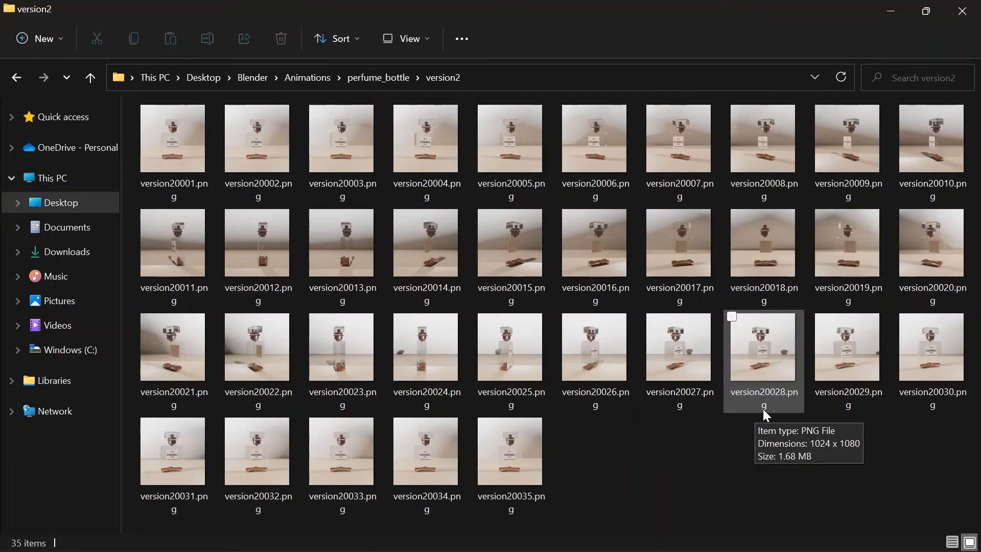
click(888, 11)
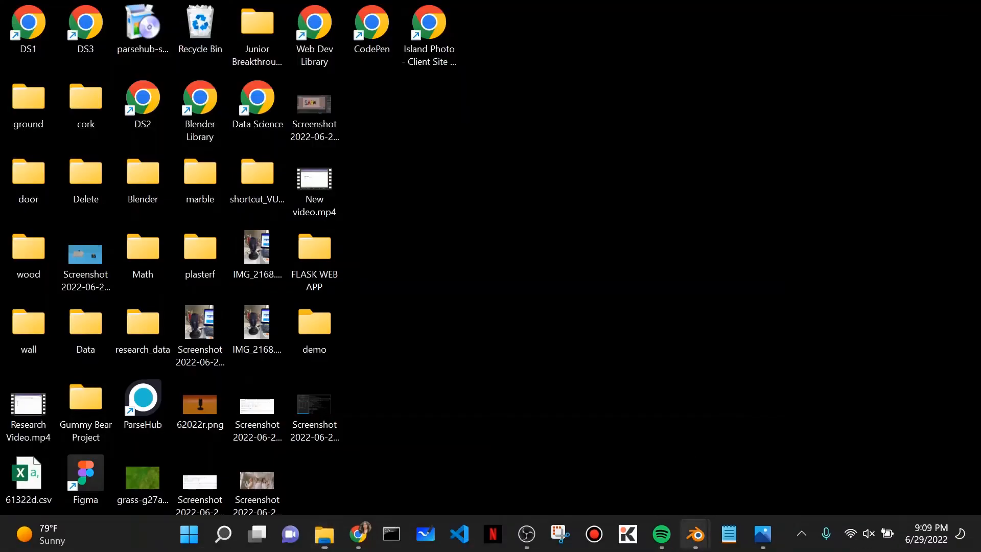
Return to Blender and add a Video Editing workspace to the project.
mouse_move(695, 534)
click(678, 471)
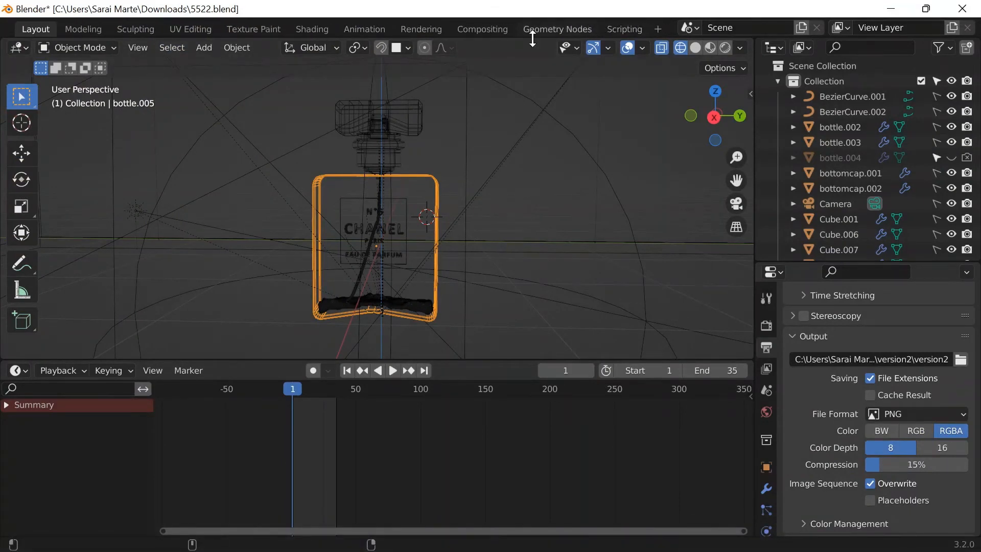
scroll(532, 32, up, 3)
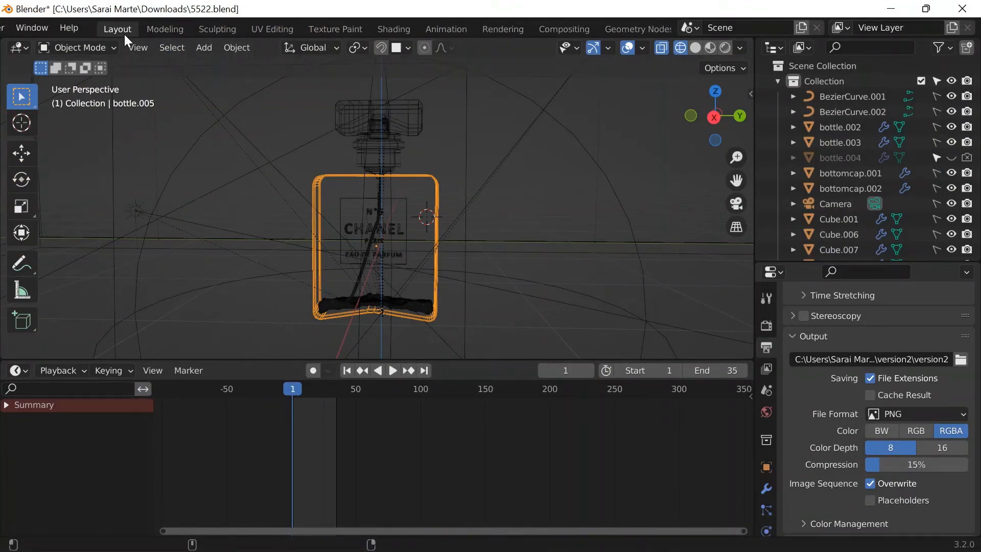
scroll(408, 20, down, 3)
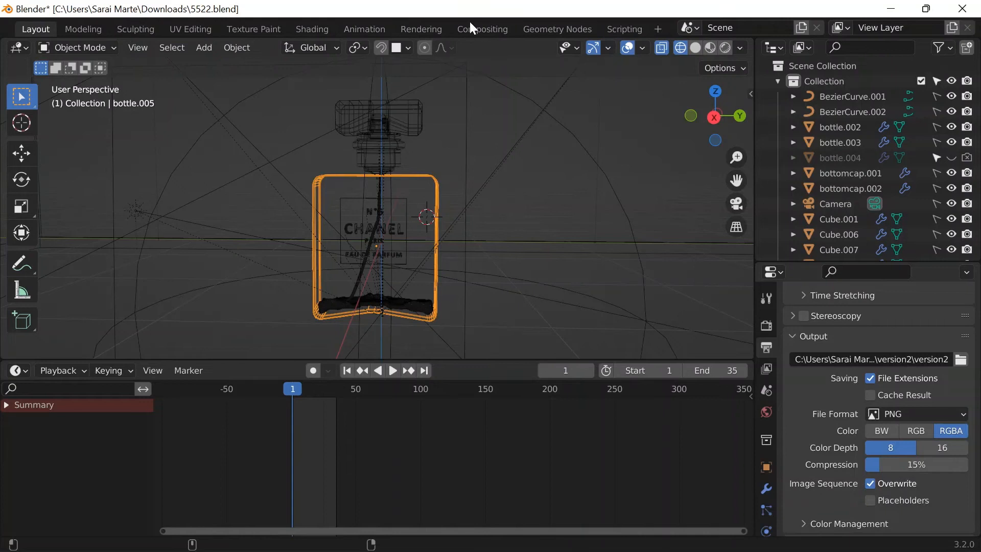
click(653, 27)
mouse_move(607, 121)
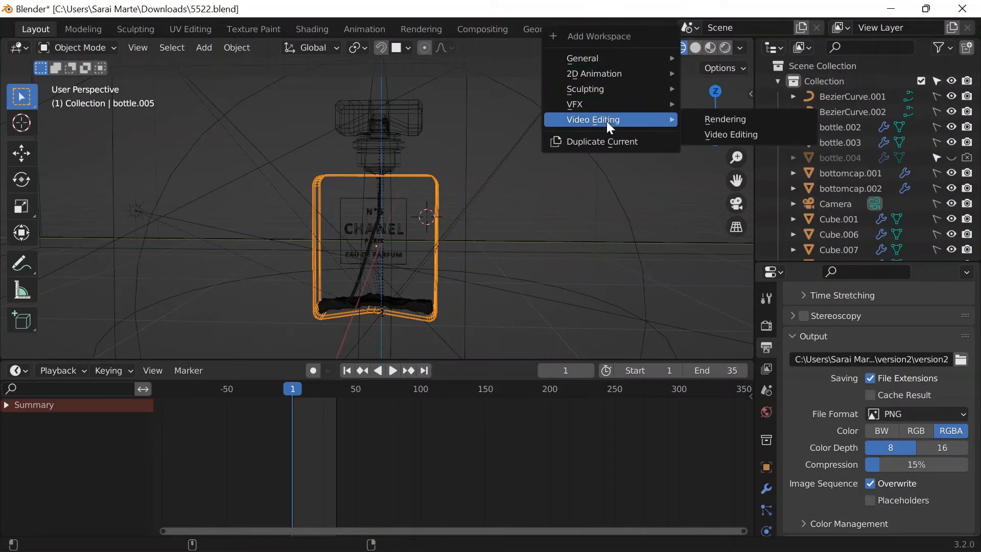
click(746, 134)
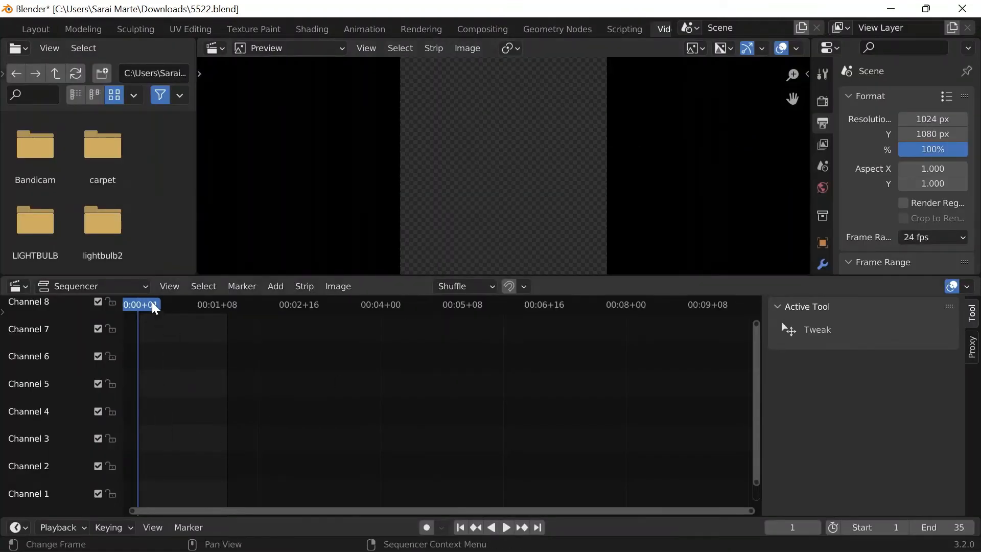
Start adding an image sequence to the sequencer and browse to the Desktop\Blender\Animations\perfume_bottle\version2 folder.
click(286, 292)
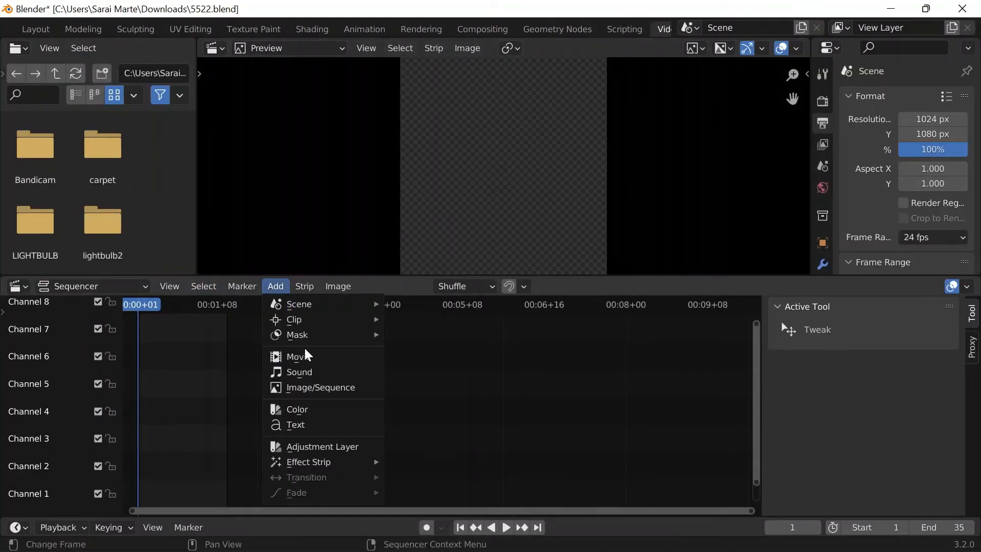
click(320, 390)
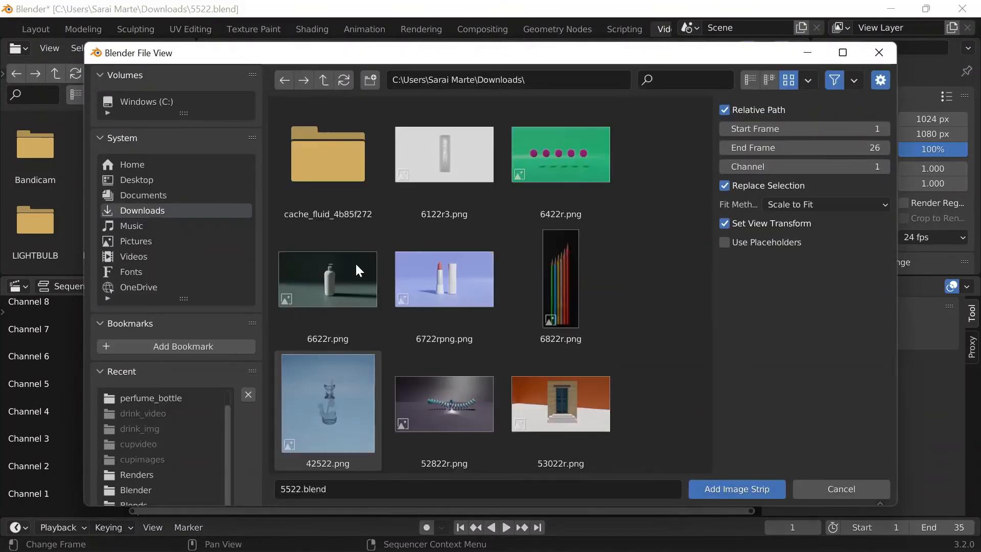
click(173, 181)
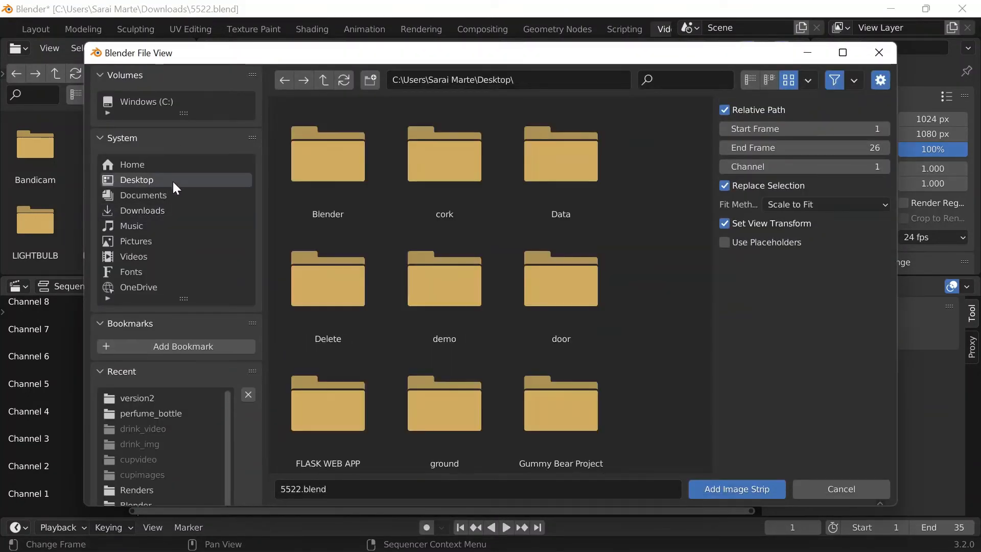
double_click(327, 146)
double_click(362, 146)
double_click(566, 155)
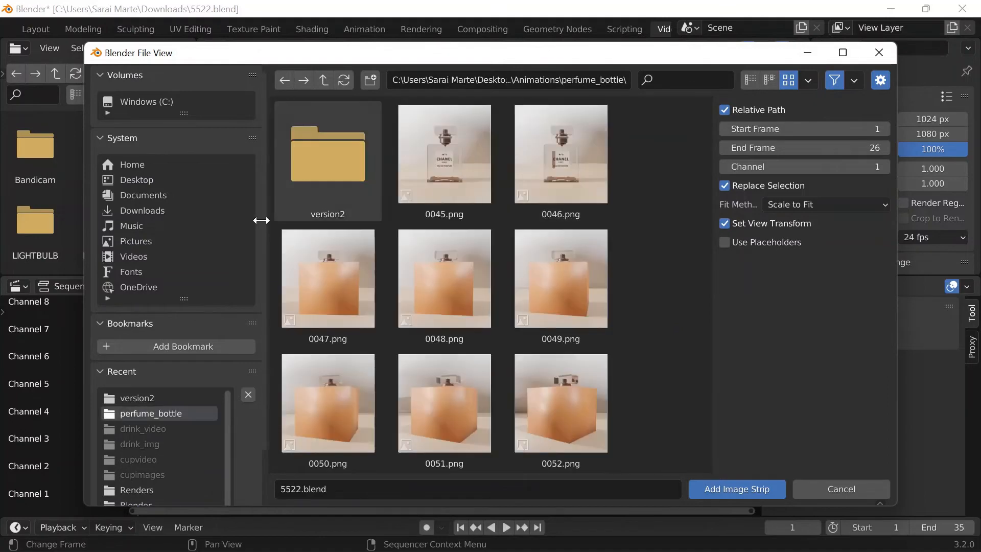
double_click(353, 152)
Select all frames from version20001.png to version20035.png and add them as one image strip on channel 1.
click(321, 146)
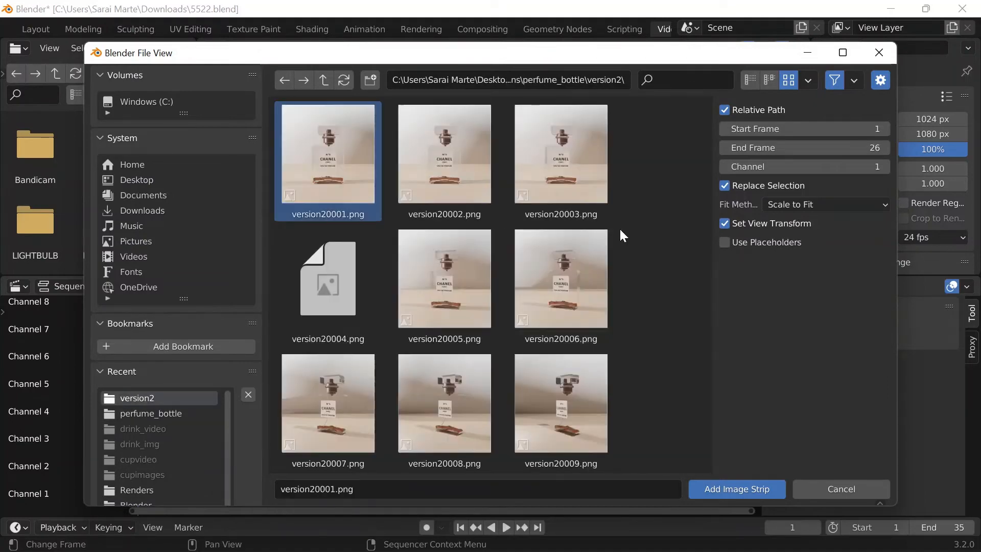
scroll(588, 240, down, 10)
scroll(593, 246, down, 3)
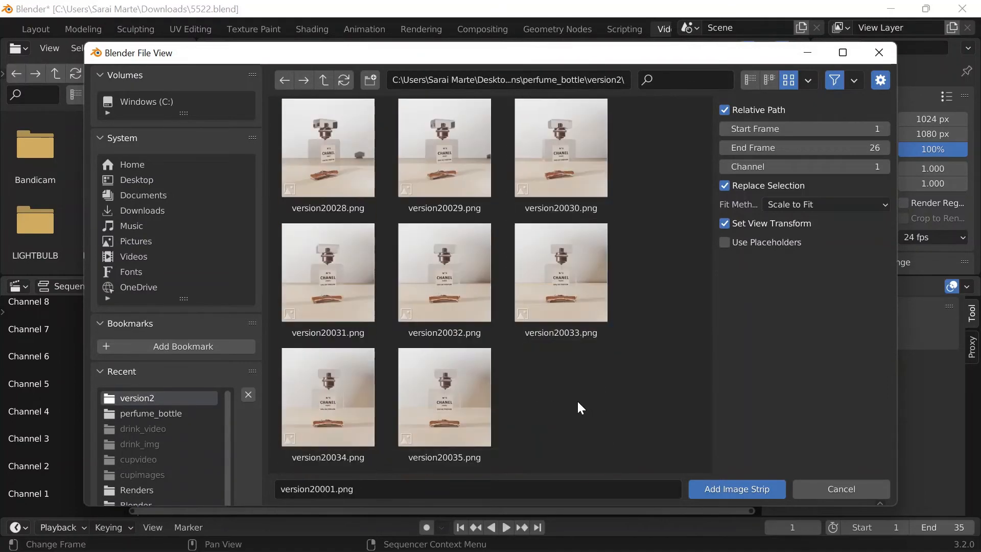
shift+click(460, 408)
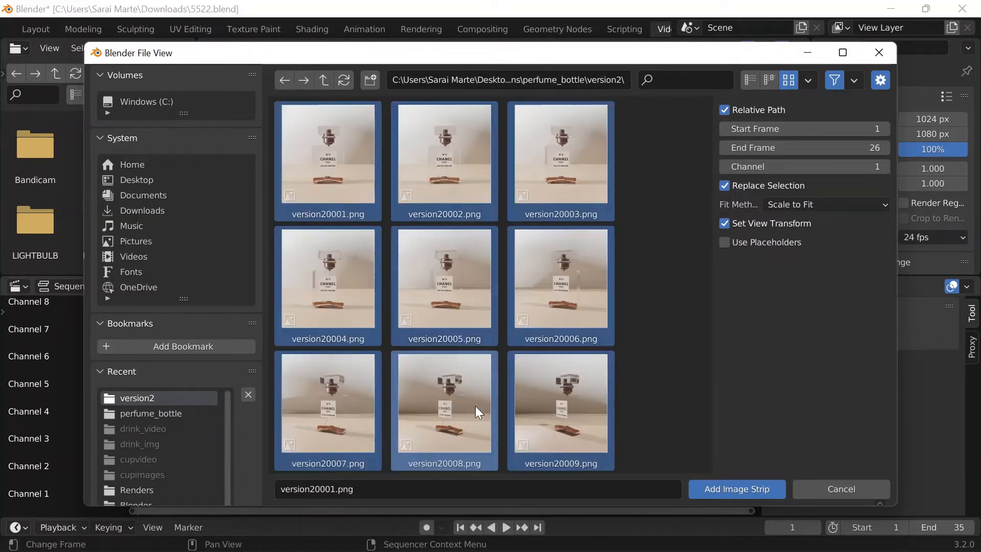
click(757, 488)
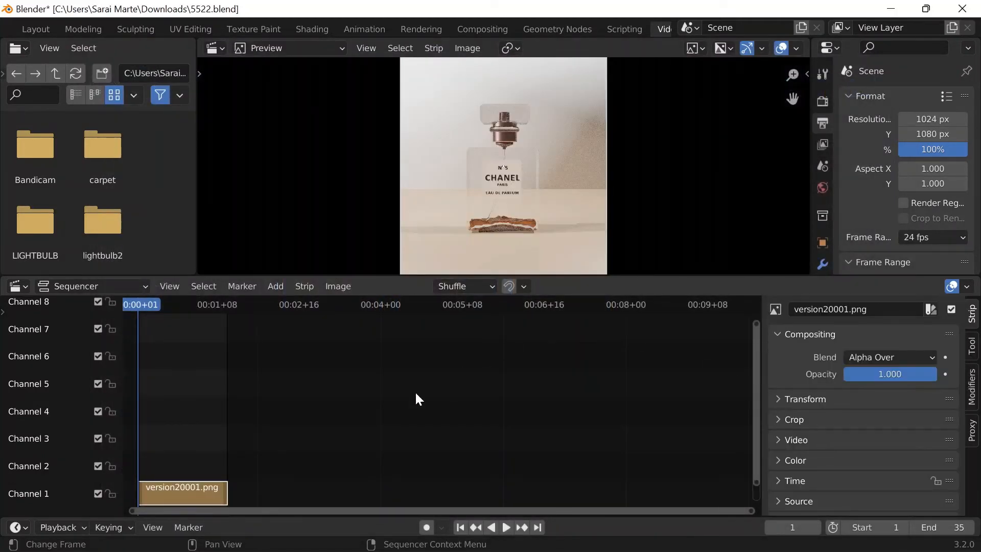
Scrub through the image strip to preview the bottle's turn and return the playhead to frame 0.
drag(145, 303, 230, 328)
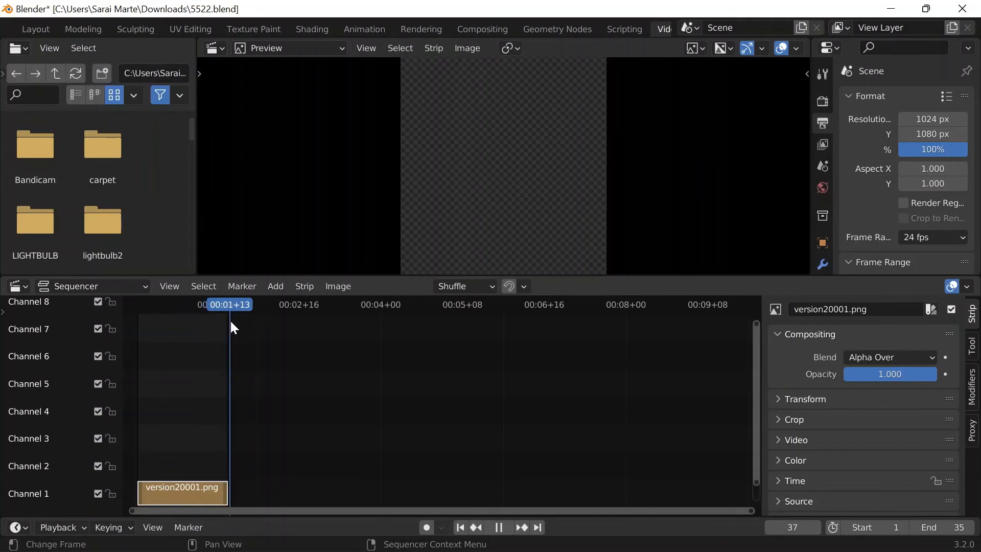
drag(164, 332, 123, 333)
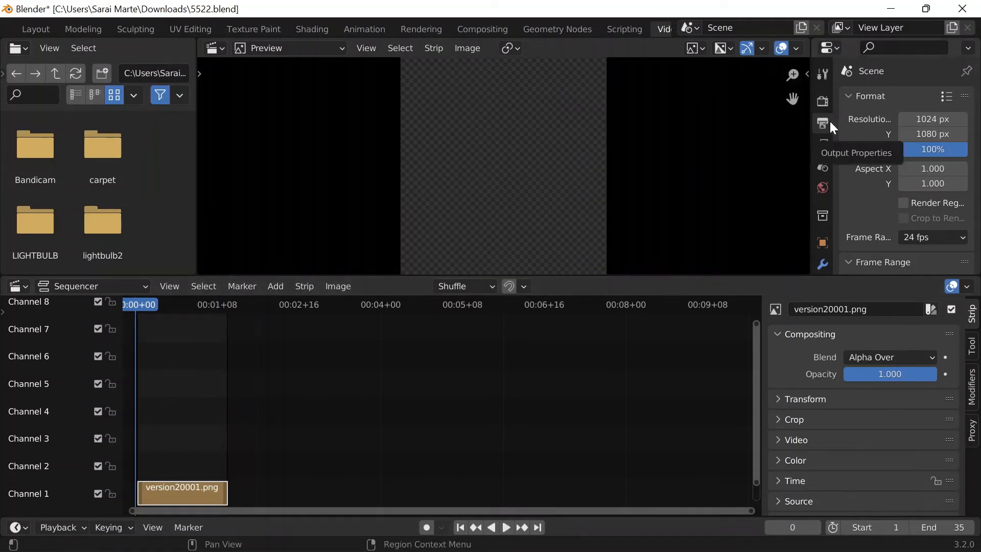
click(830, 49)
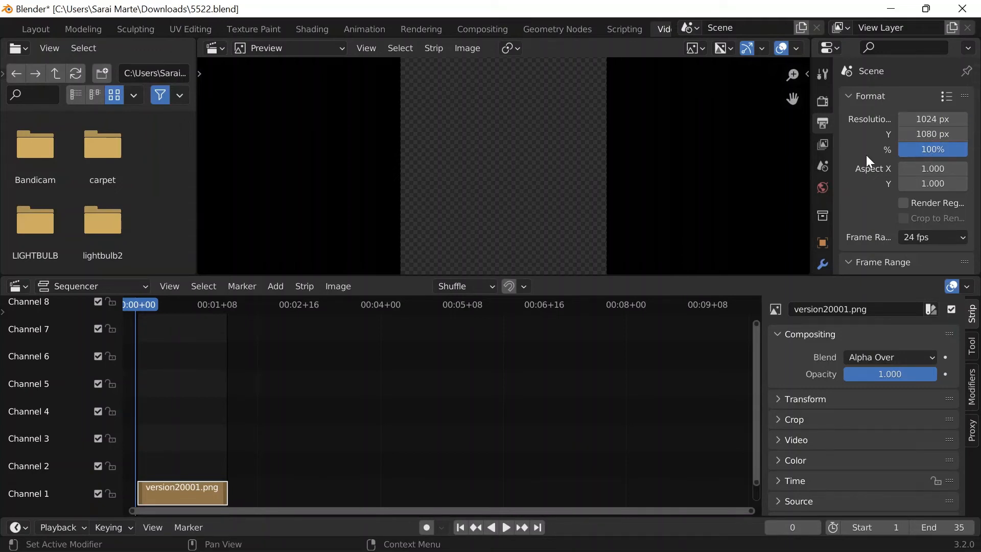
Check the scene's output format settings in the Layout workspace and return to the Video Editing workspace.
click(36, 29)
click(765, 369)
click(765, 349)
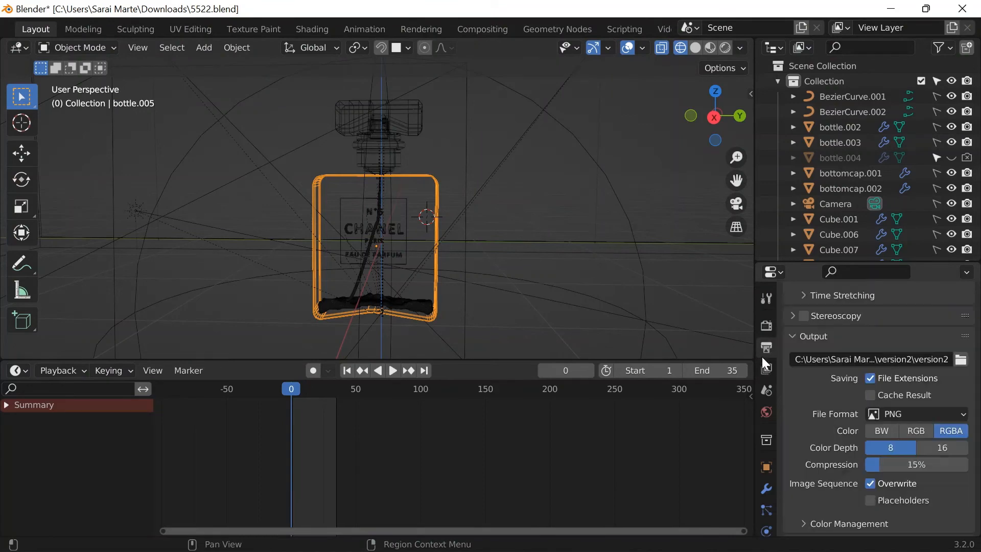
scroll(829, 360, up, 5)
scroll(916, 361, down, 1)
scroll(910, 360, up, 1)
click(842, 323)
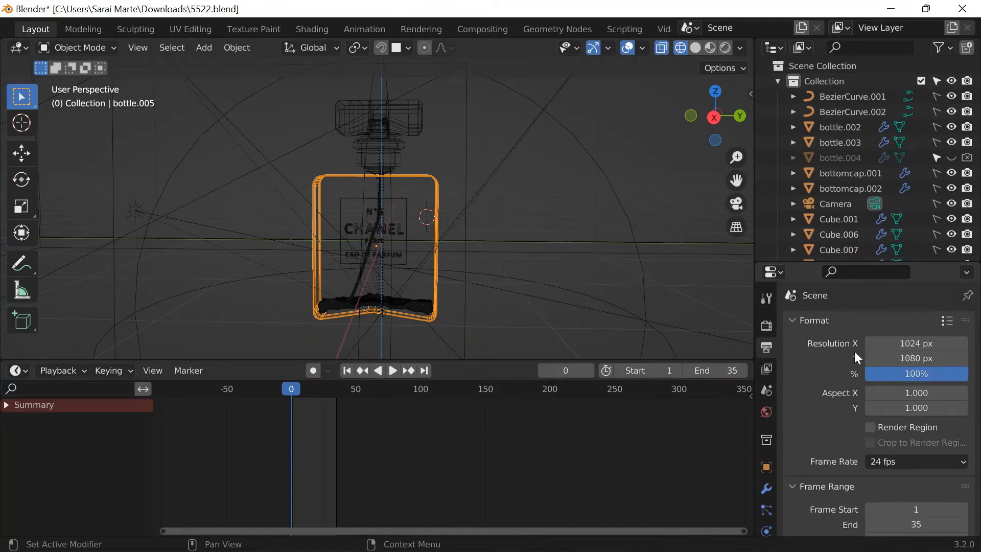
scroll(586, 29, down, 3)
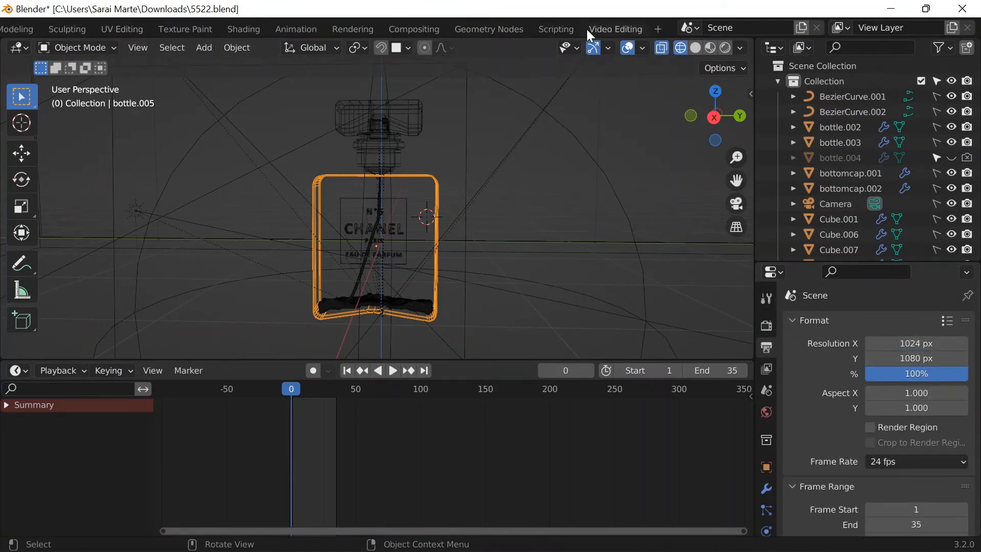
click(608, 29)
Open the file browser for the render output path in the Video Editing workspace.
scroll(909, 184, down, 2)
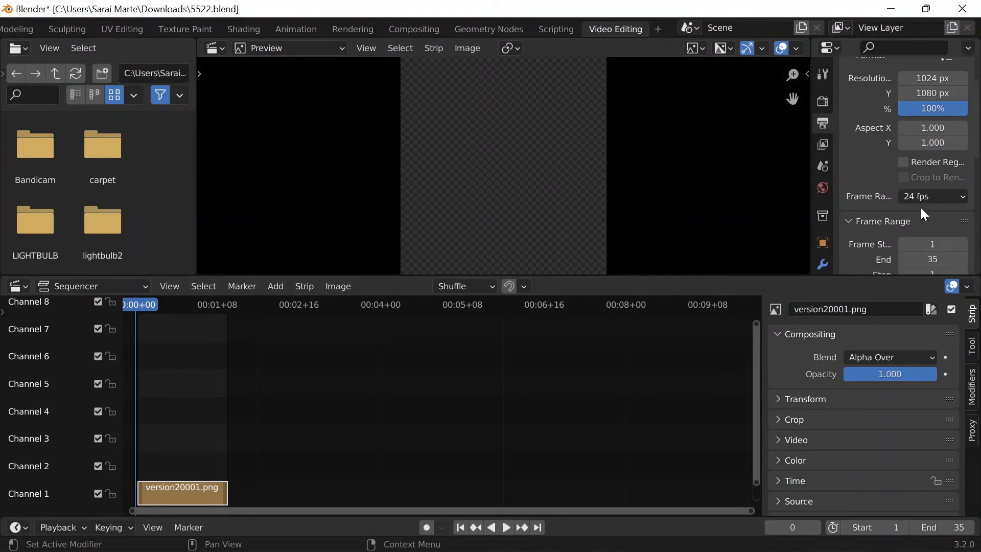
scroll(921, 207, down, 5)
scroll(899, 182, down, 7)
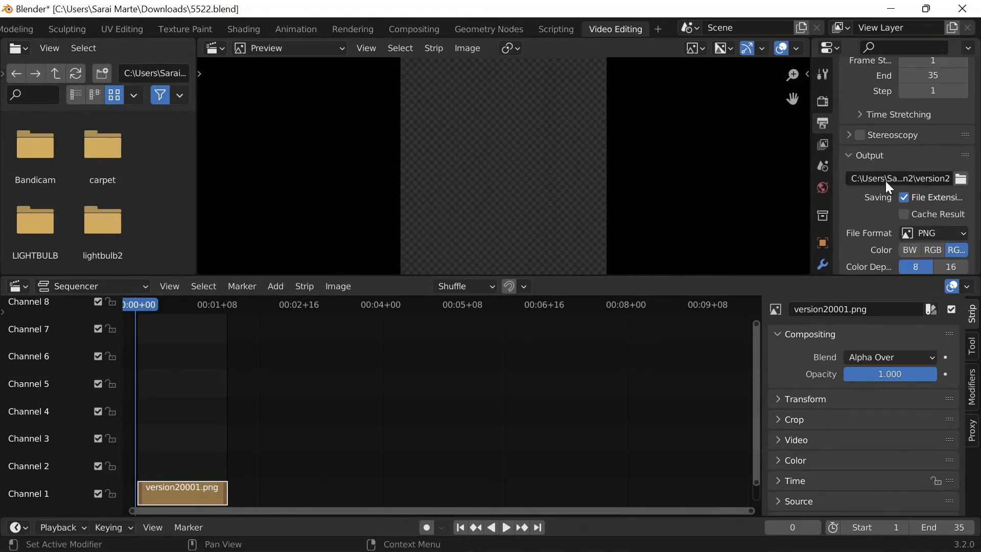
click(961, 117)
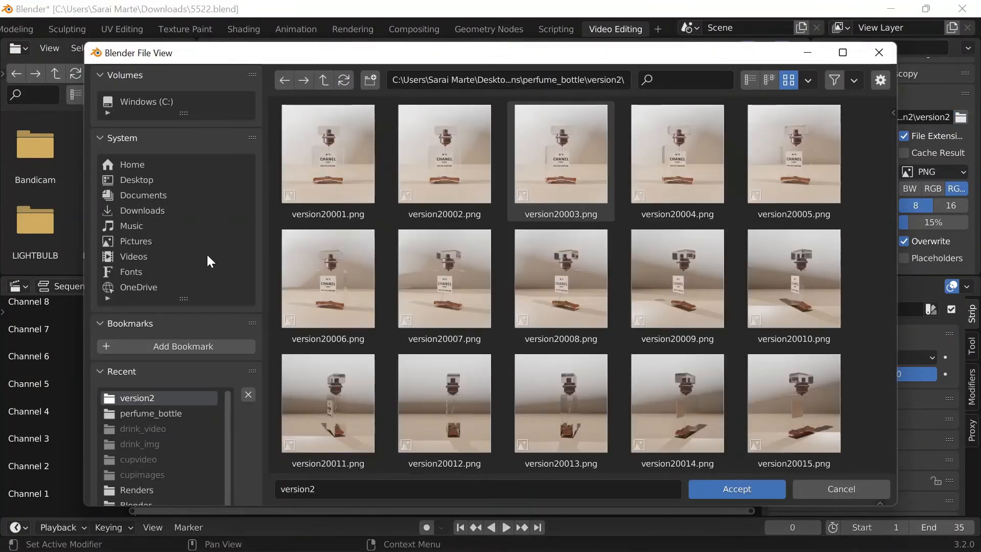
scroll(342, 227, down, 4)
scroll(333, 207, up, 4)
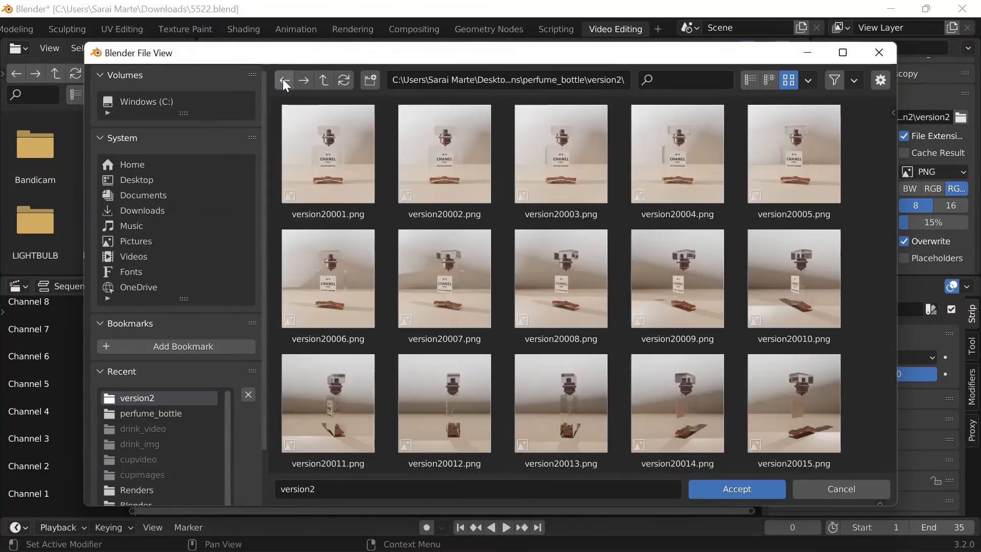
Browse to Desktop\Blender\Animations\perfume_bottle\version2, create a folder named video there and accept it as the render output location.
click(136, 179)
click(327, 144)
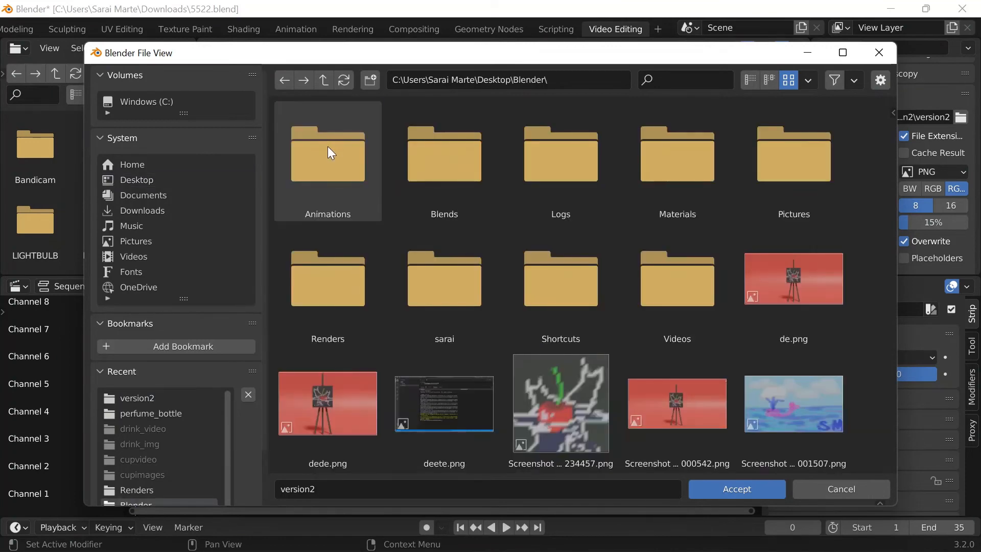
click(327, 146)
click(574, 193)
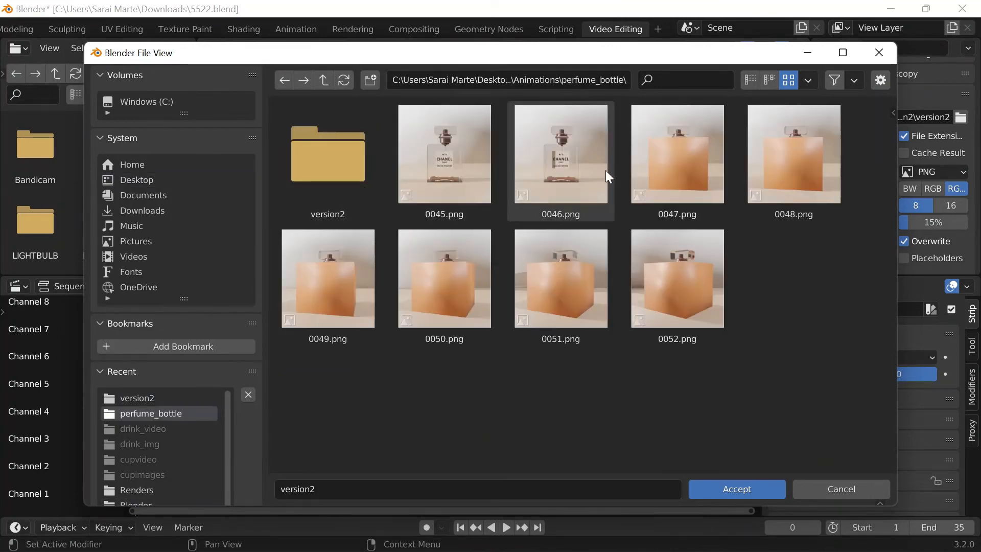
double_click(338, 130)
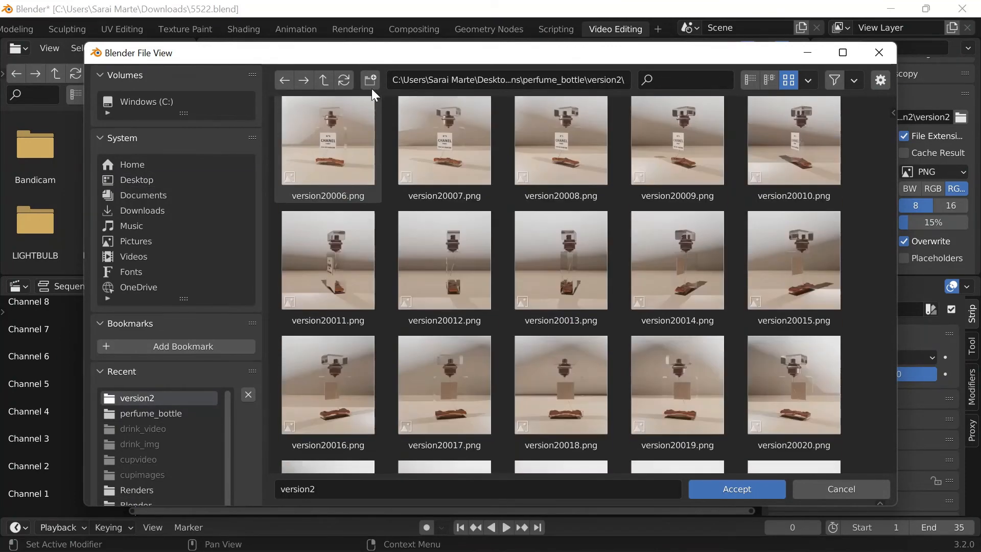
click(370, 80)
text(video)
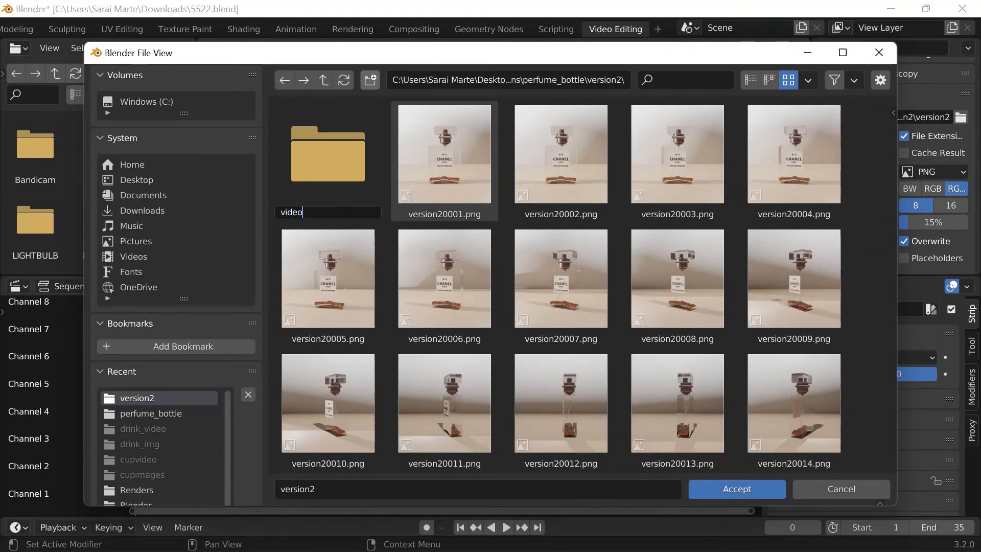
key(Return)
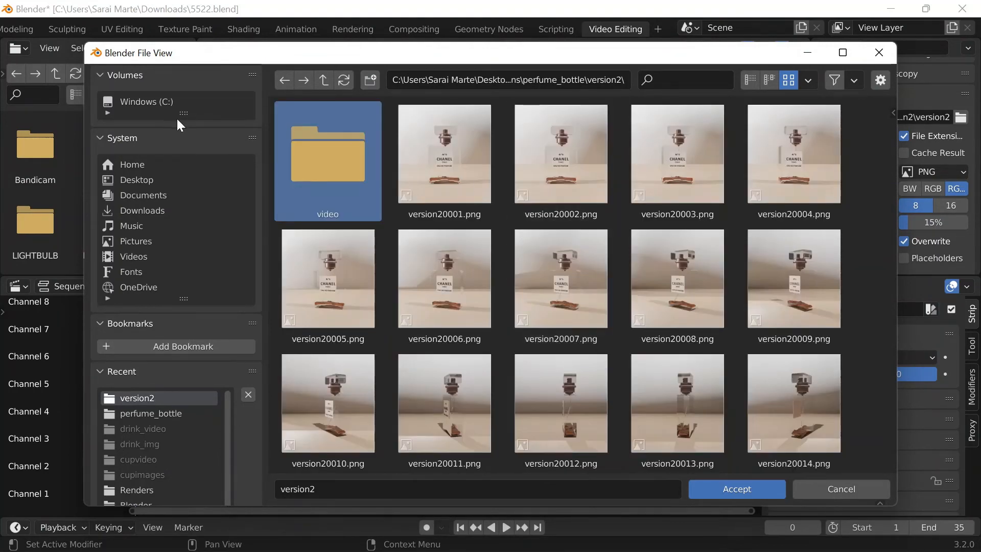
double_click(349, 143)
click(746, 492)
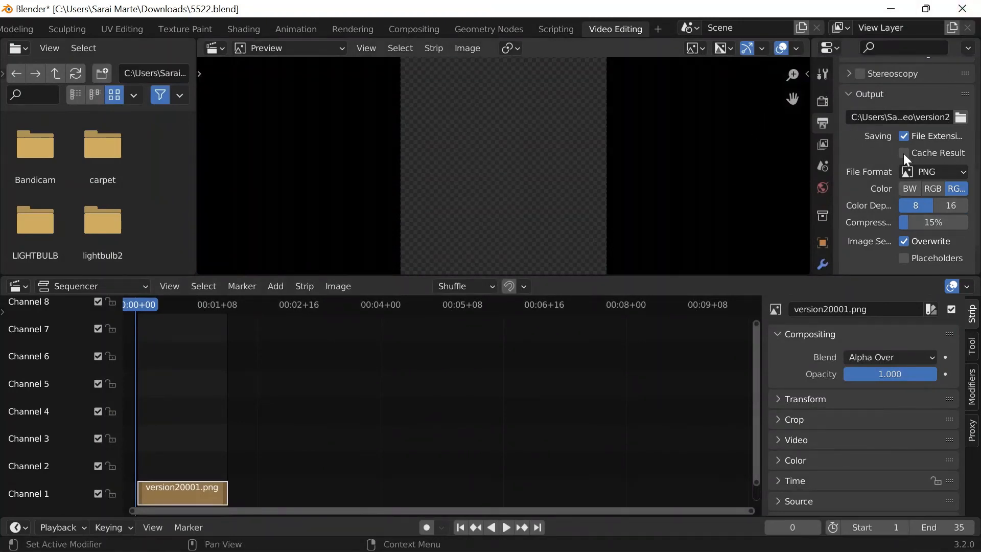
Set the output file format to FFmpeg Video and the encoding container to MPEG-4.
click(927, 171)
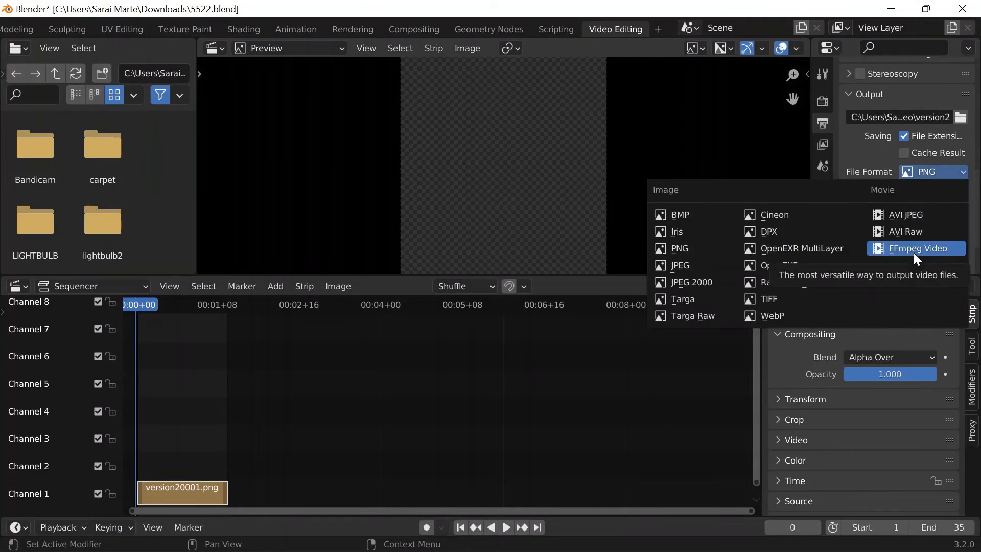
click(914, 253)
scroll(913, 167, down, 1)
click(891, 224)
scroll(872, 217, down, 5)
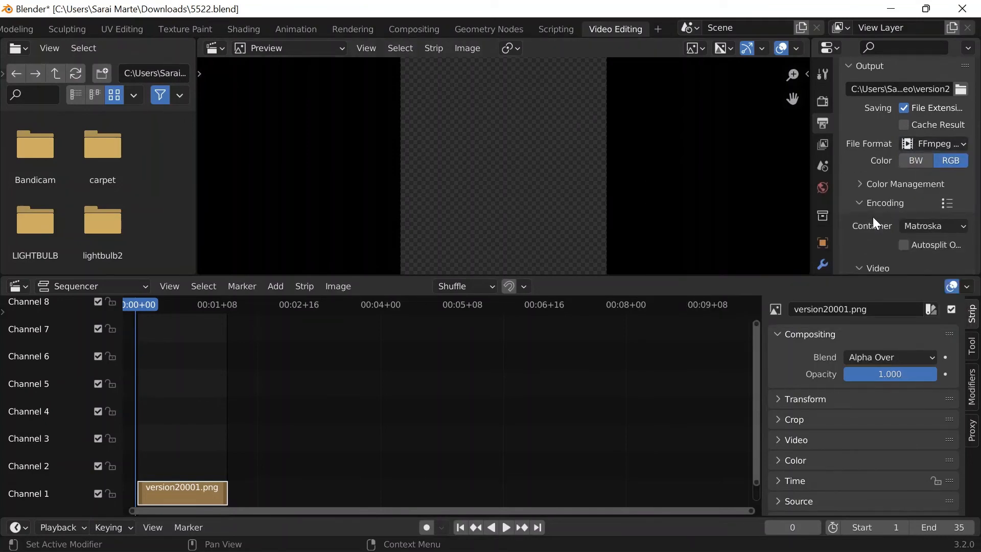
click(924, 122)
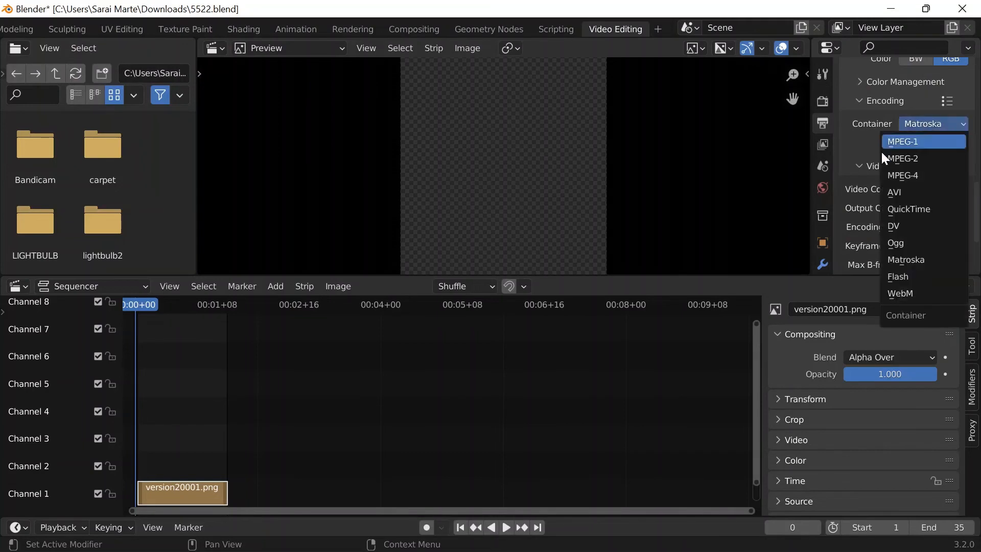
click(914, 176)
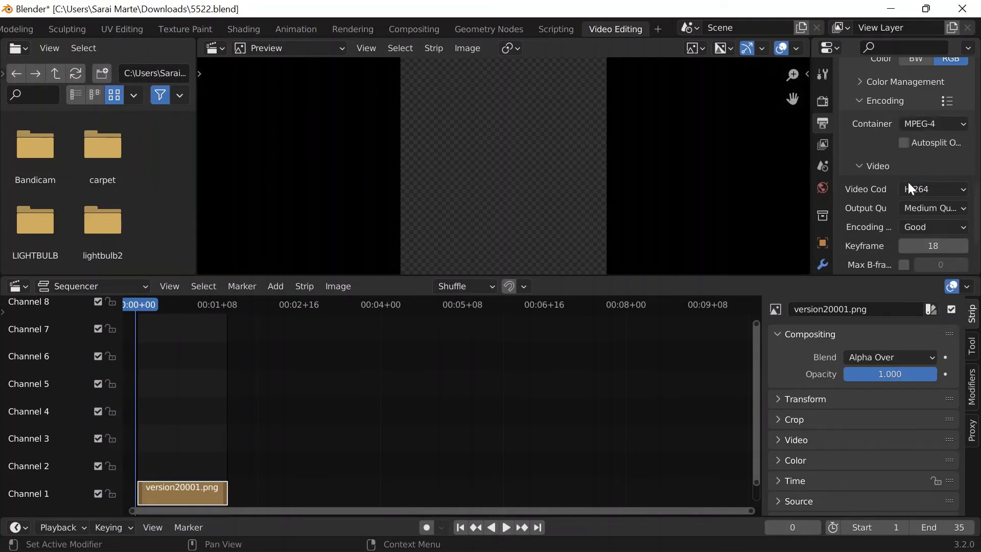
Set the video encoding's output quality to High Quality.
scroll(908, 182, down, 4)
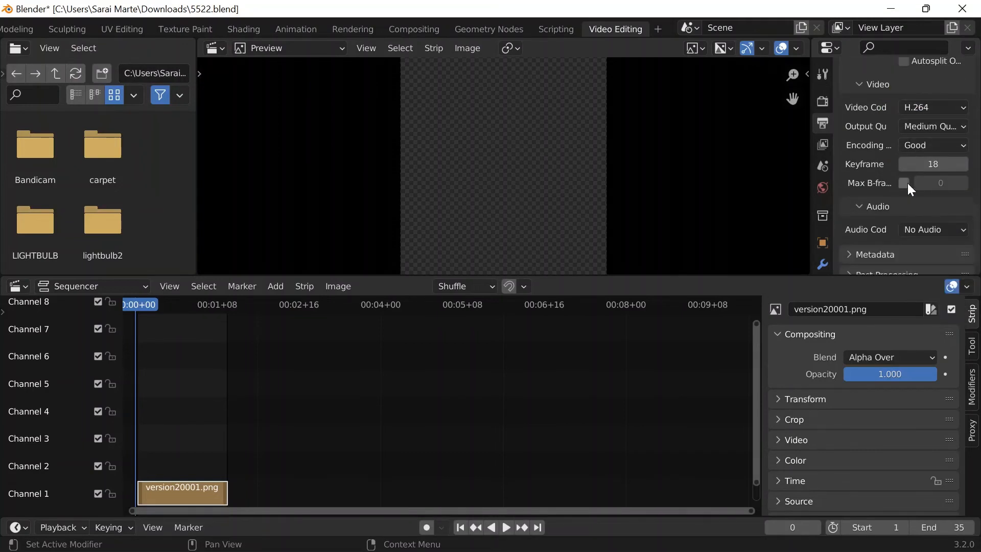
click(929, 131)
click(863, 197)
scroll(899, 172, down, 1)
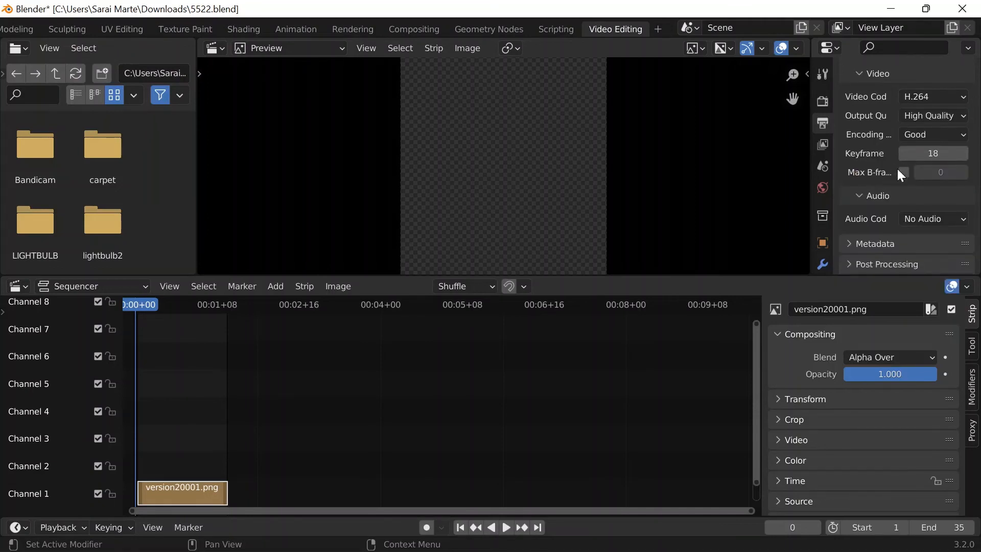
Check the scene's render engine and sampling settings and save the blend file.
click(821, 101)
scroll(880, 139, up, 8)
scroll(863, 109, up, 7)
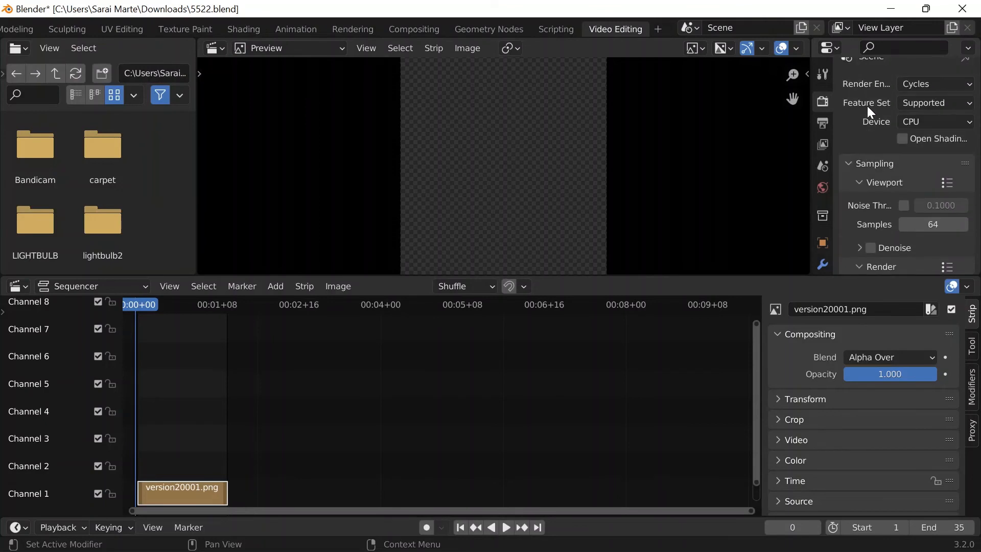
scroll(896, 126, up, 1)
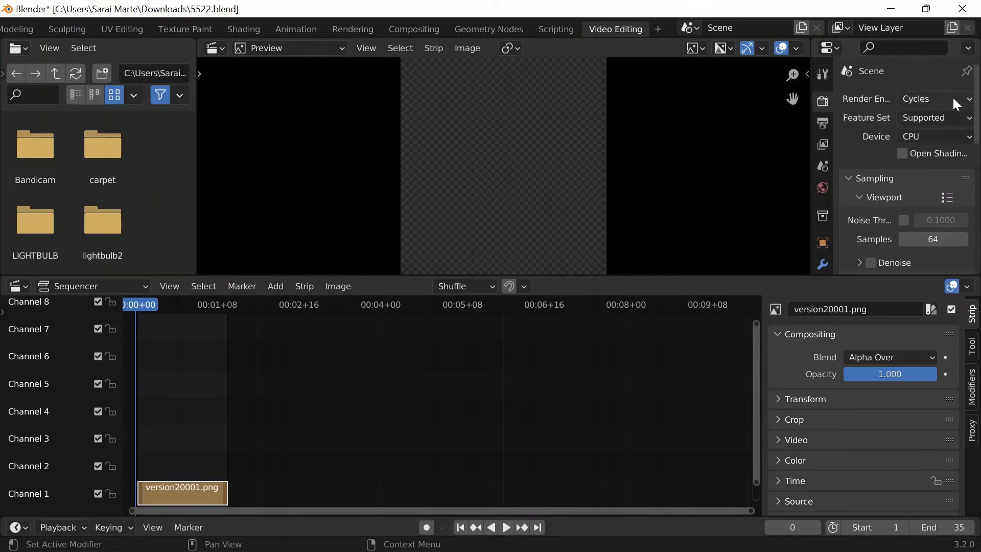
scroll(461, 72, down, 1)
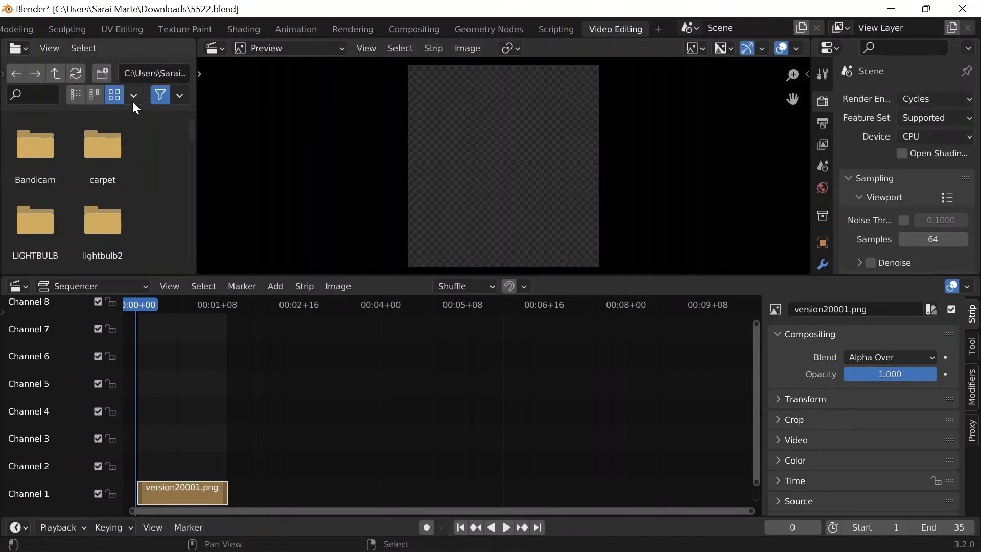
key(ctrl+s)
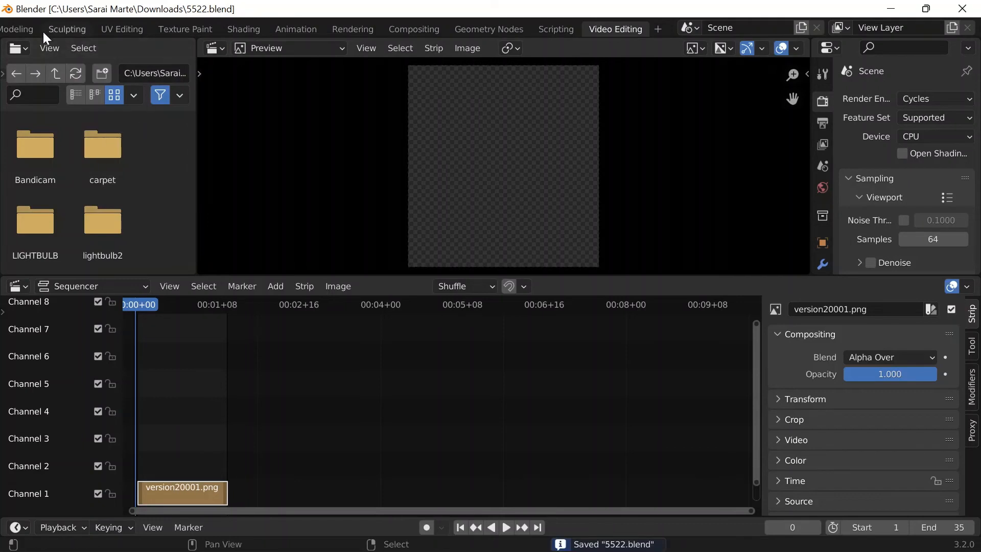
Render the image strip as an animation to produce the video file.
scroll(43, 32, up, 5)
click(99, 24)
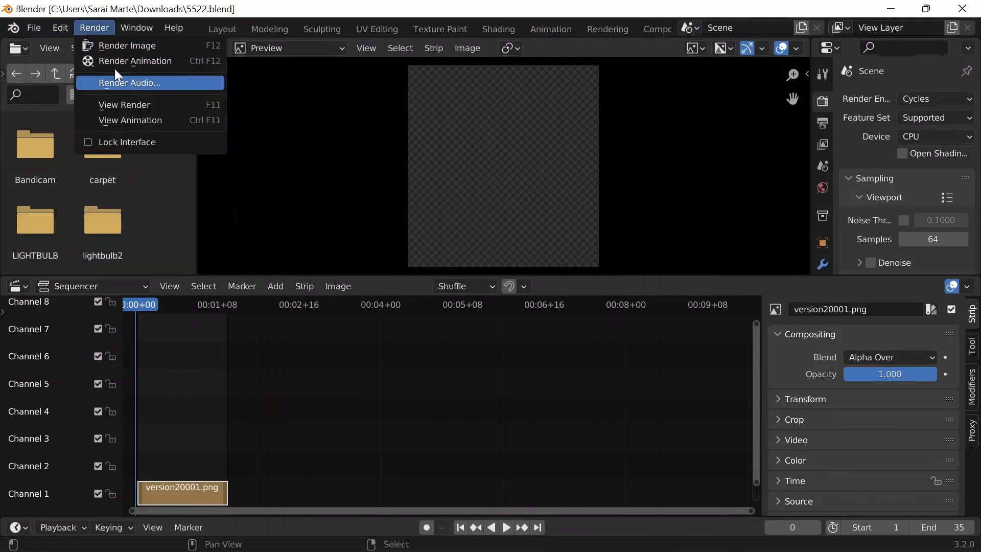
click(97, 60)
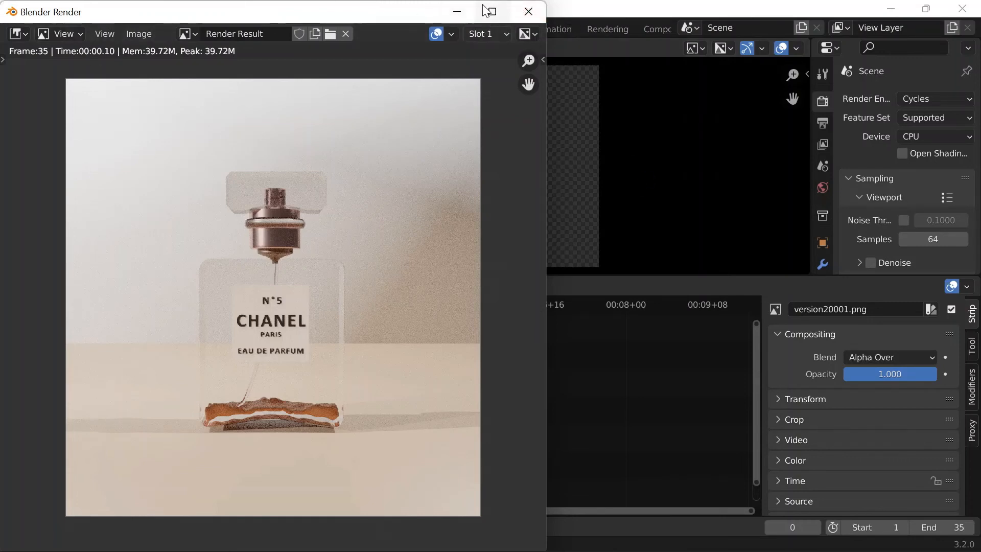
Switch to File Explorer and open the rendered video version20001-0035.mp4 from the video folder inside version2.
mouse_move(487, 11)
mouse_move(348, 546)
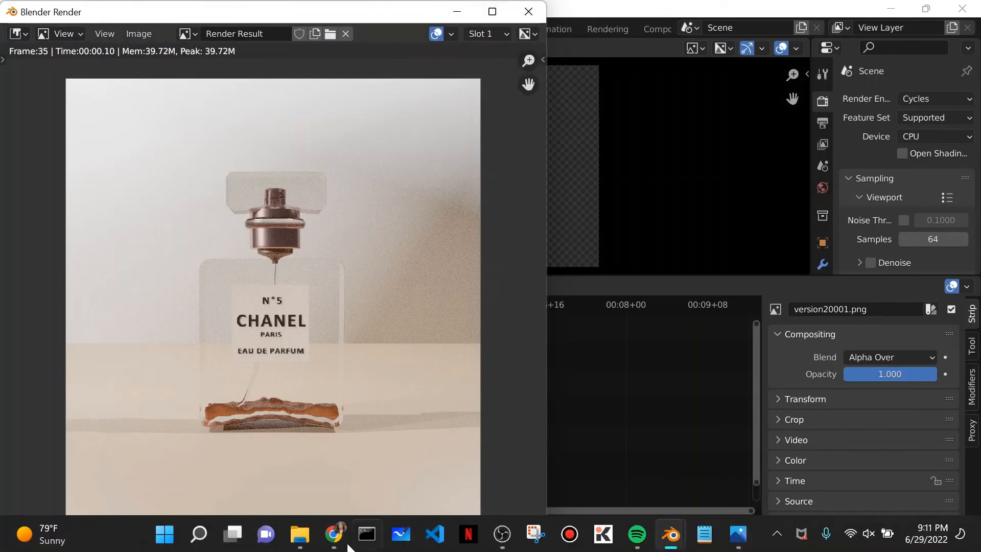
click(300, 534)
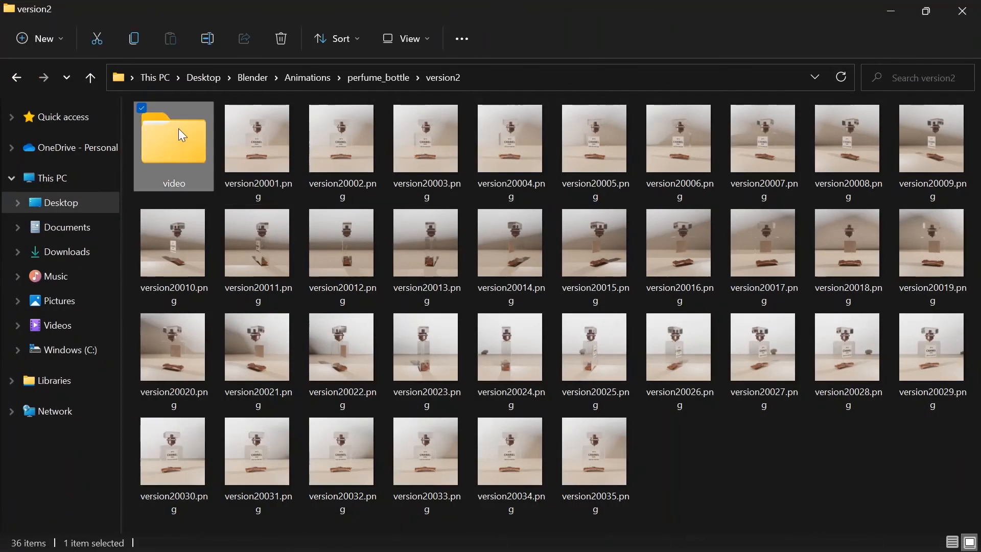
double_click(179, 128)
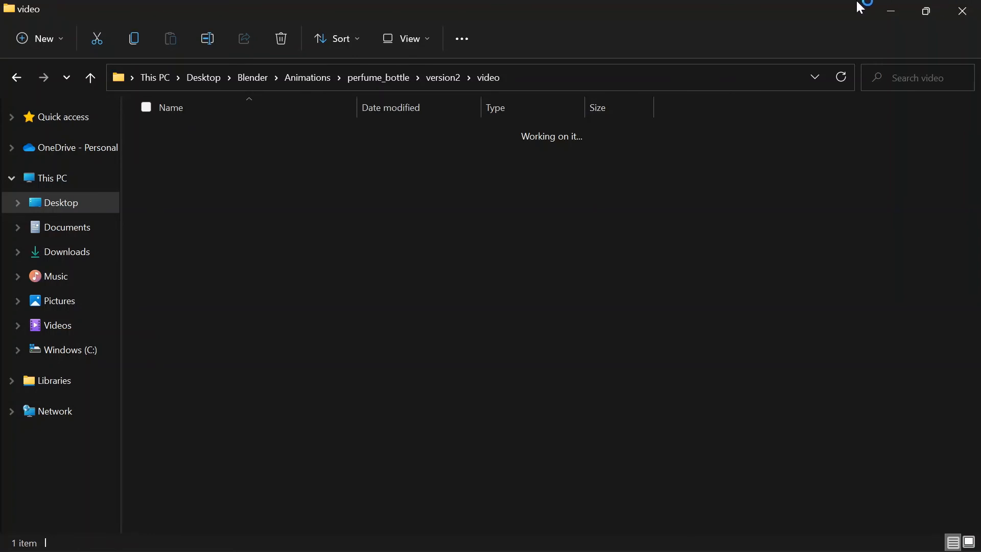
click(194, 168)
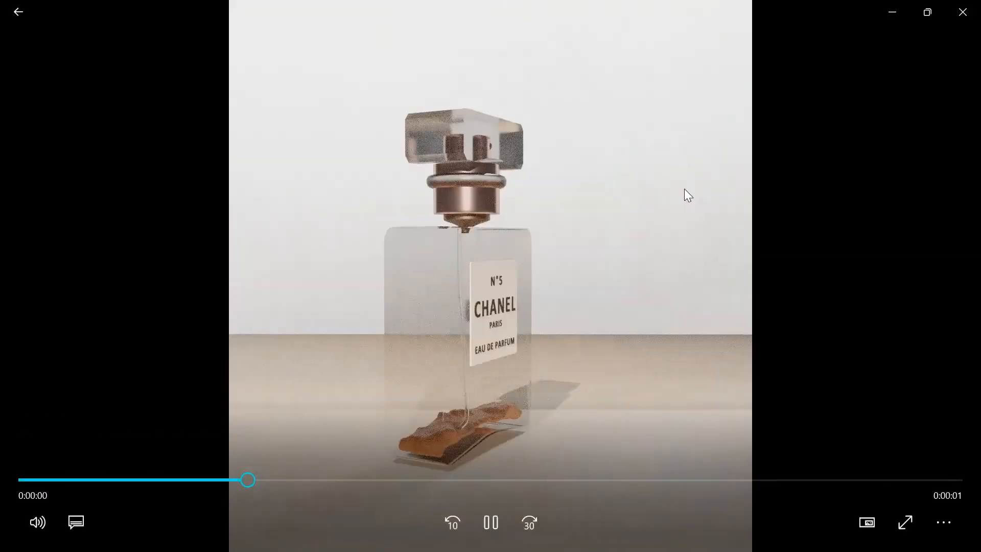
Replay the rendered perfume bottle video from the start several times to check the turn, and close the player.
double_click(685, 190)
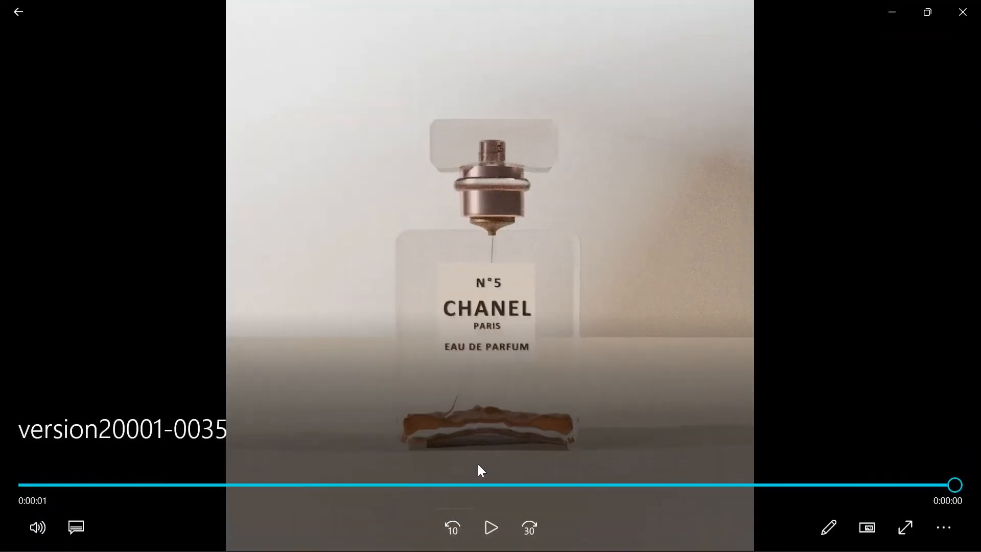
click(30, 478)
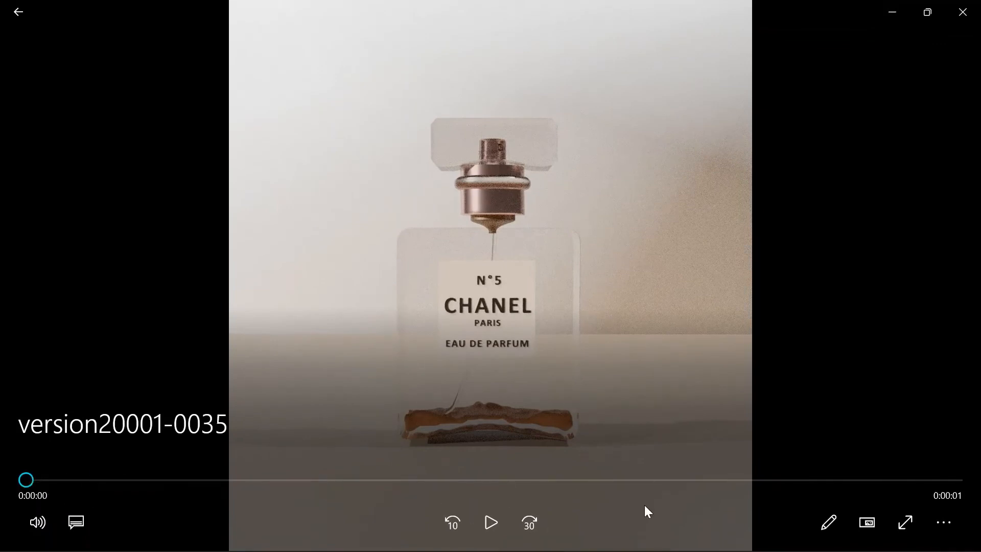
click(499, 516)
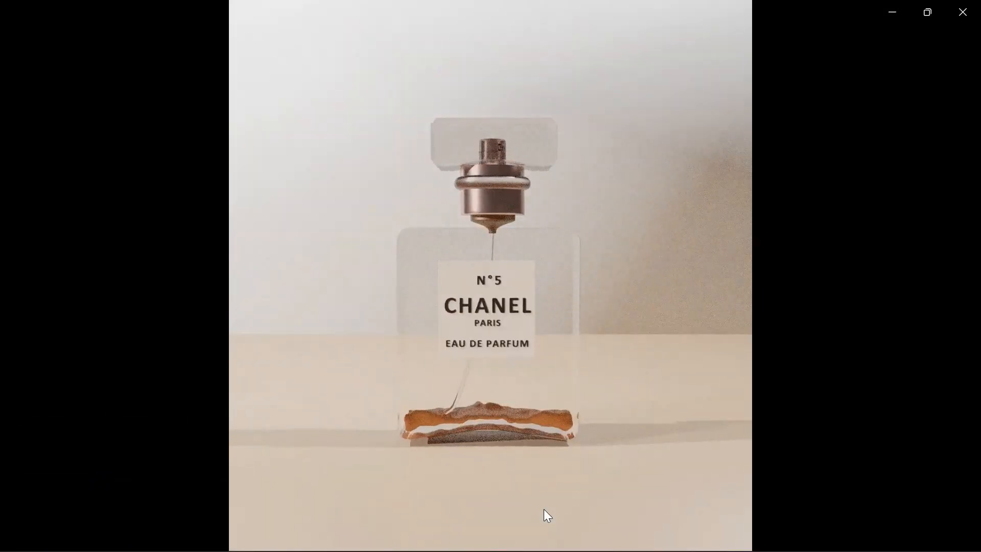
click(493, 521)
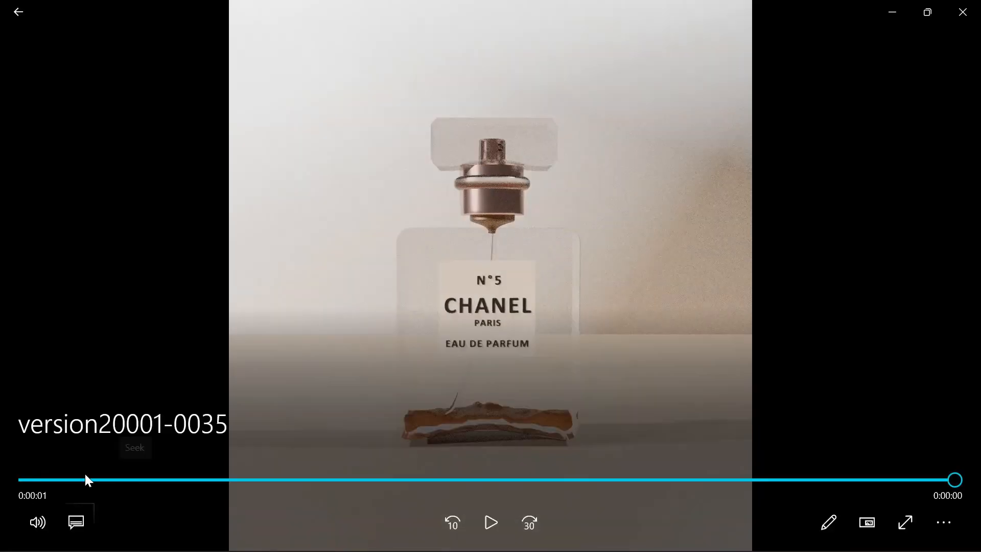
click(26, 479)
click(493, 520)
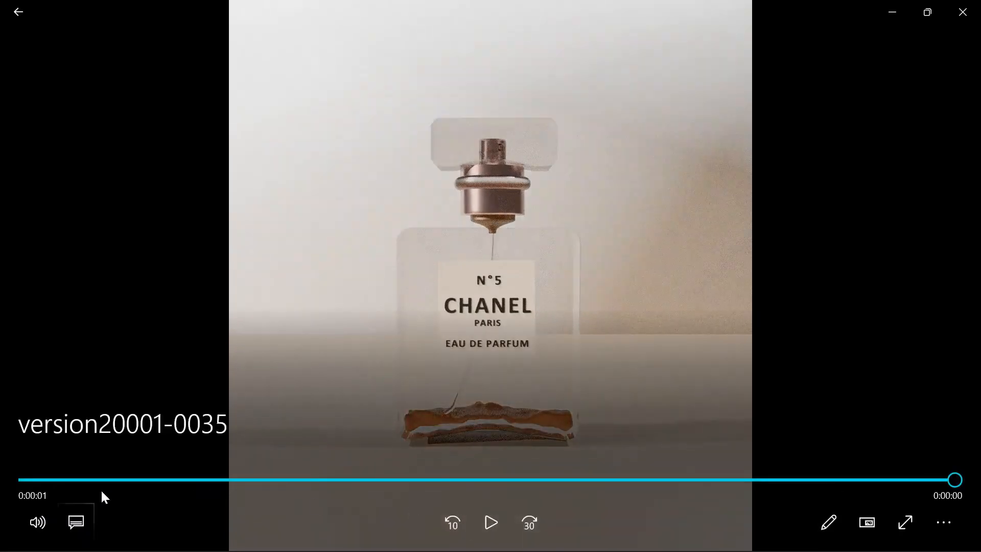
click(26, 480)
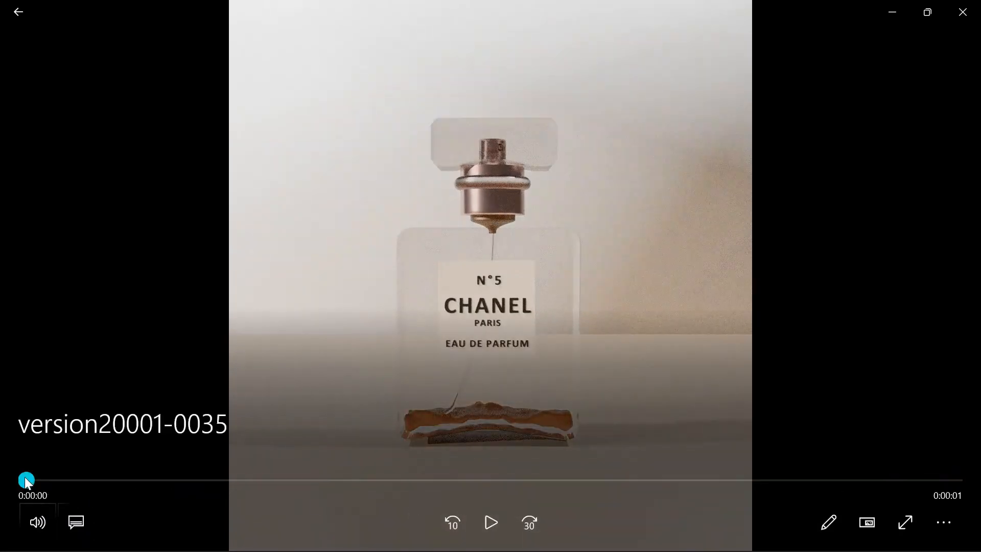
click(485, 516)
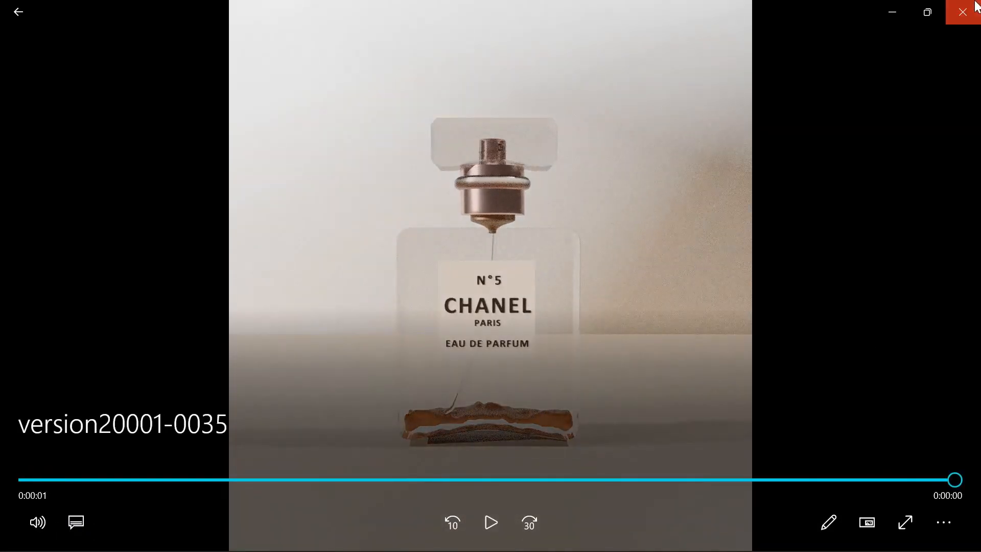
click(978, 4)
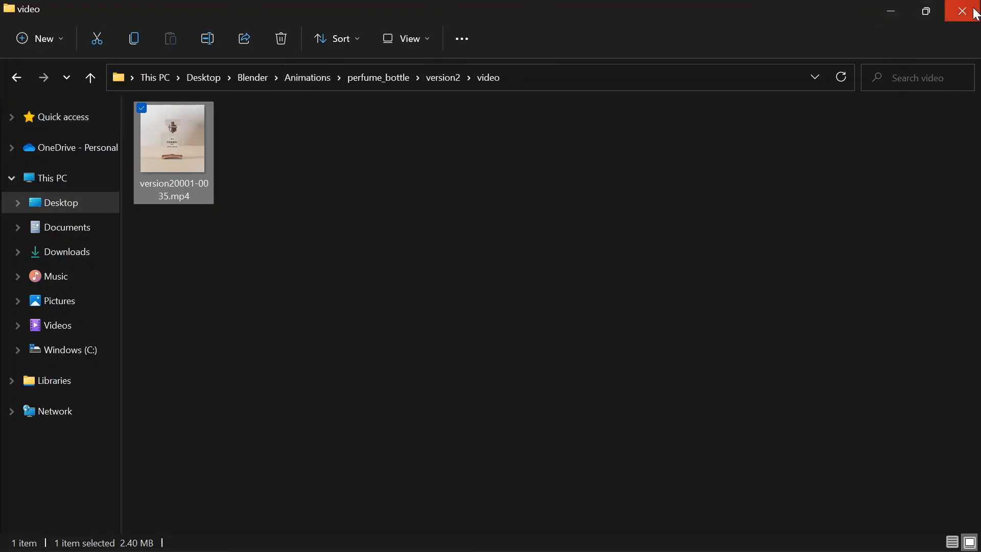
Minimize the File Explorer window, the render result window and the main Blender window to show the desktop.
click(897, 12)
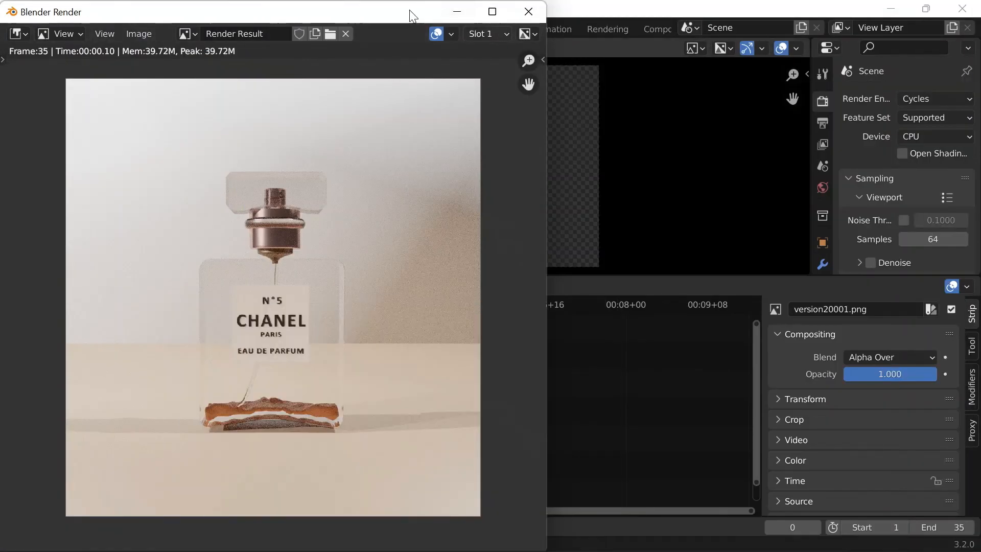
click(457, 12)
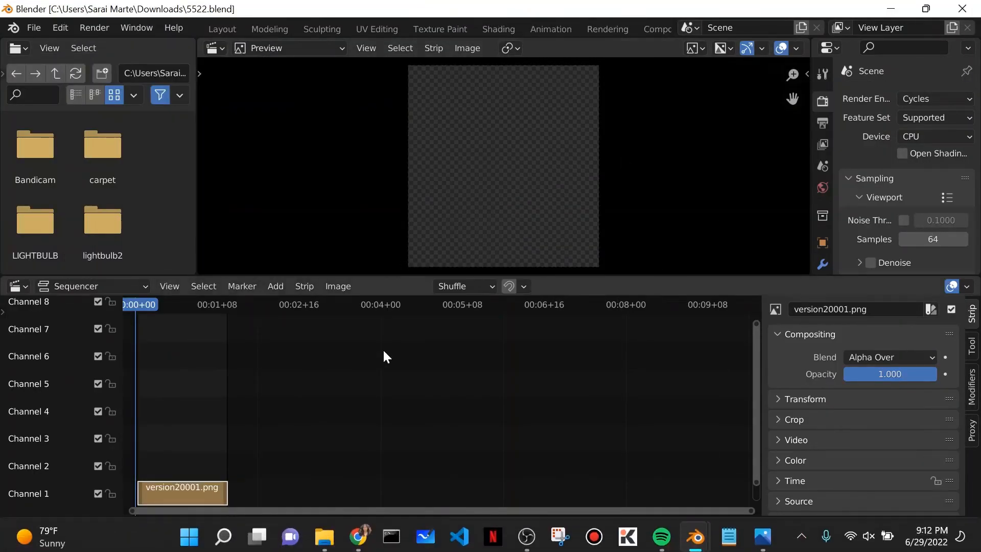
scroll(407, 388, up, 3)
scroll(407, 390, down, 4)
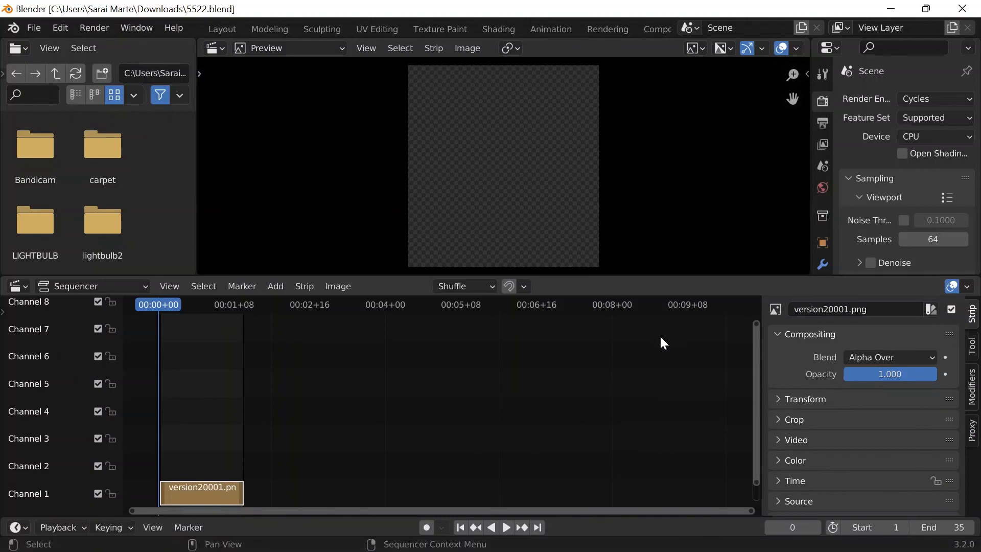
scroll(656, 339, down, 3)
scroll(656, 339, up, 4)
scroll(656, 340, down, 3)
scroll(656, 339, up, 3)
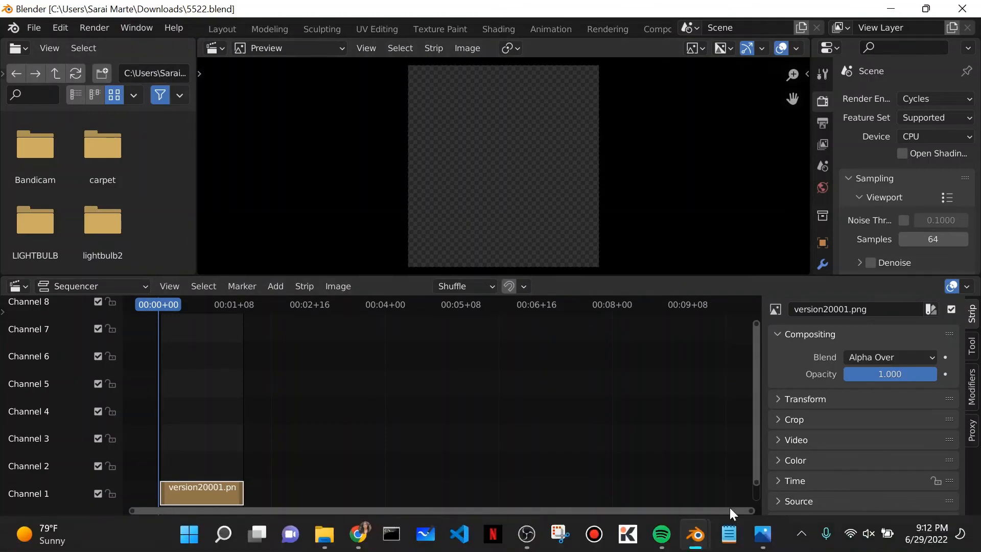
click(891, 9)
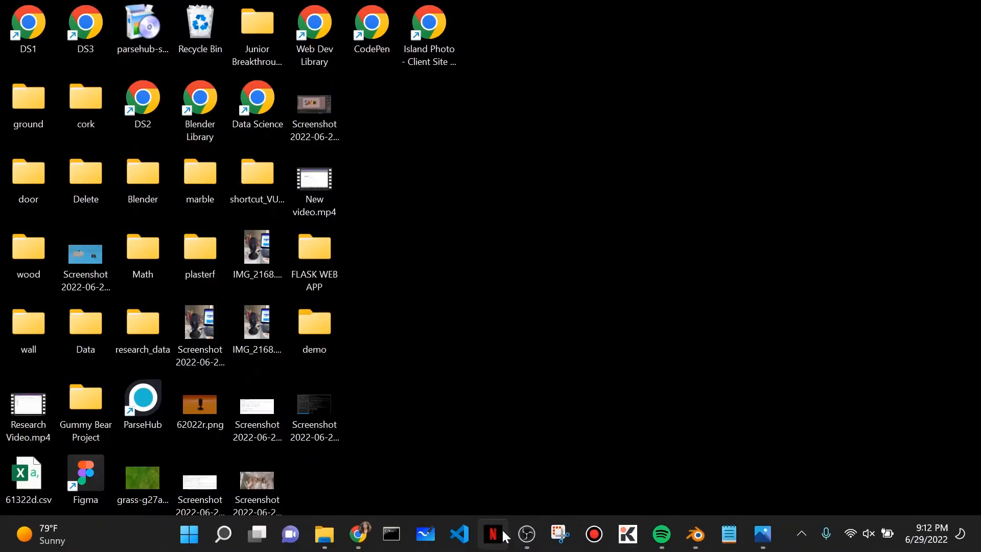